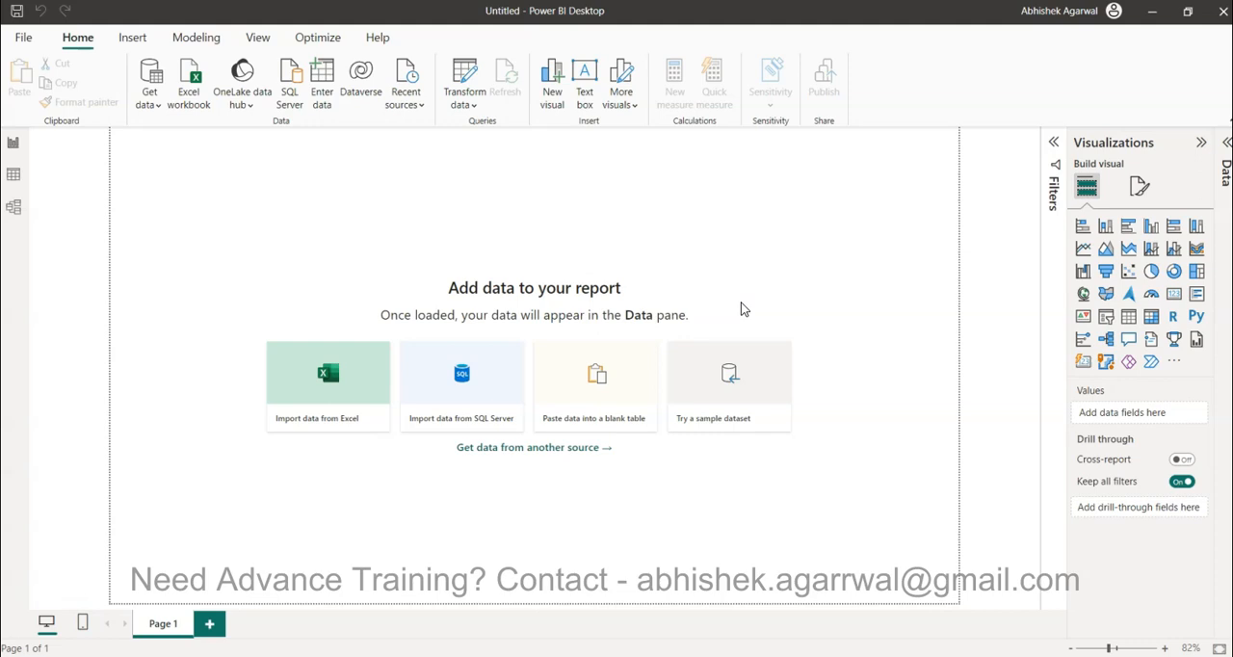
Switch to the browser, enlarge its window and view the Power BI Video Tutorials sheet and the Power BI folder in Google Drive
click(872, 296)
drag(1231, 269, 625, 136)
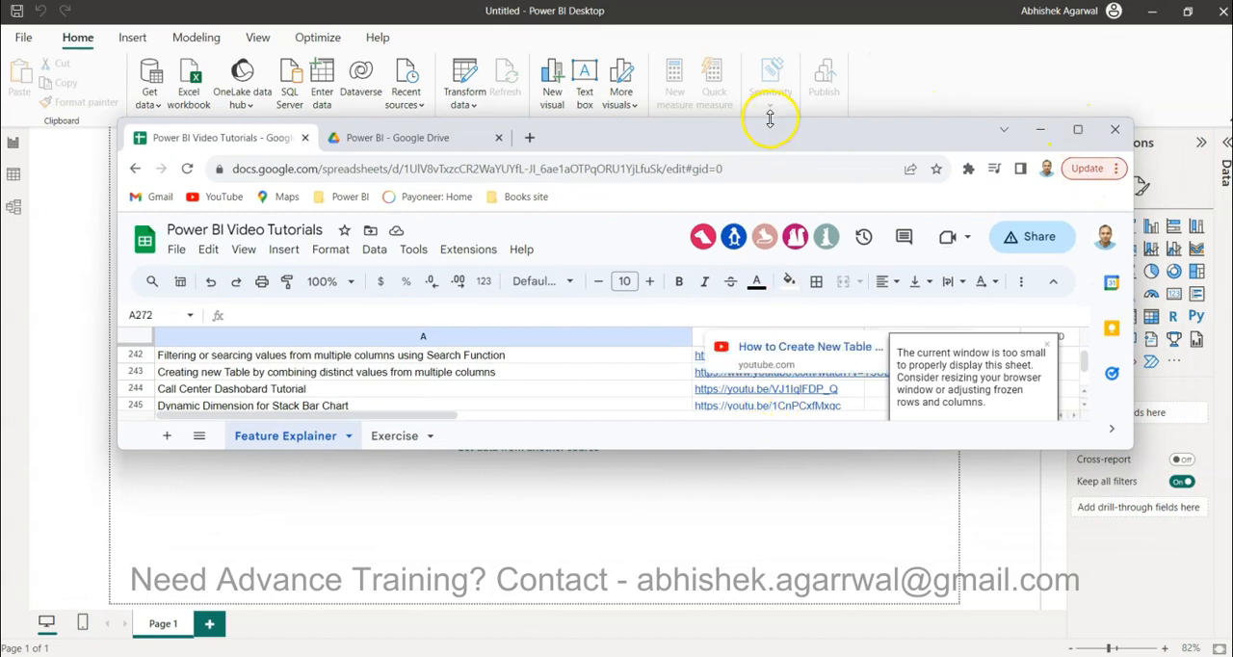
drag(770, 117, 766, 23)
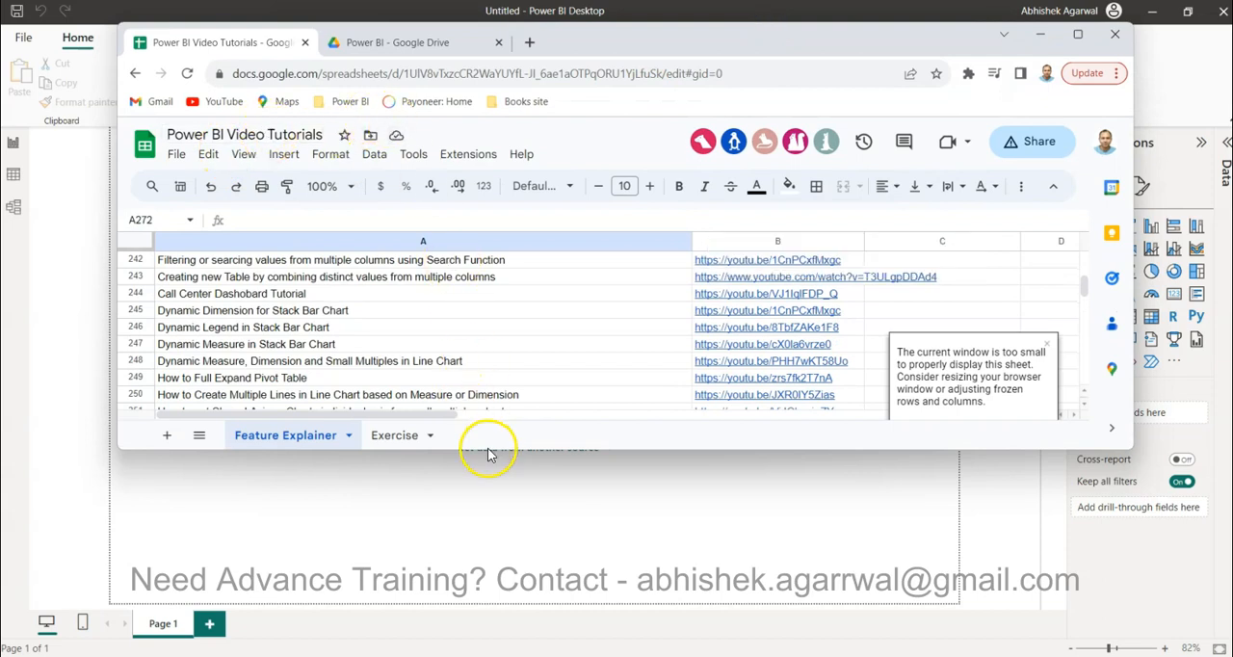
drag(487, 449, 488, 568)
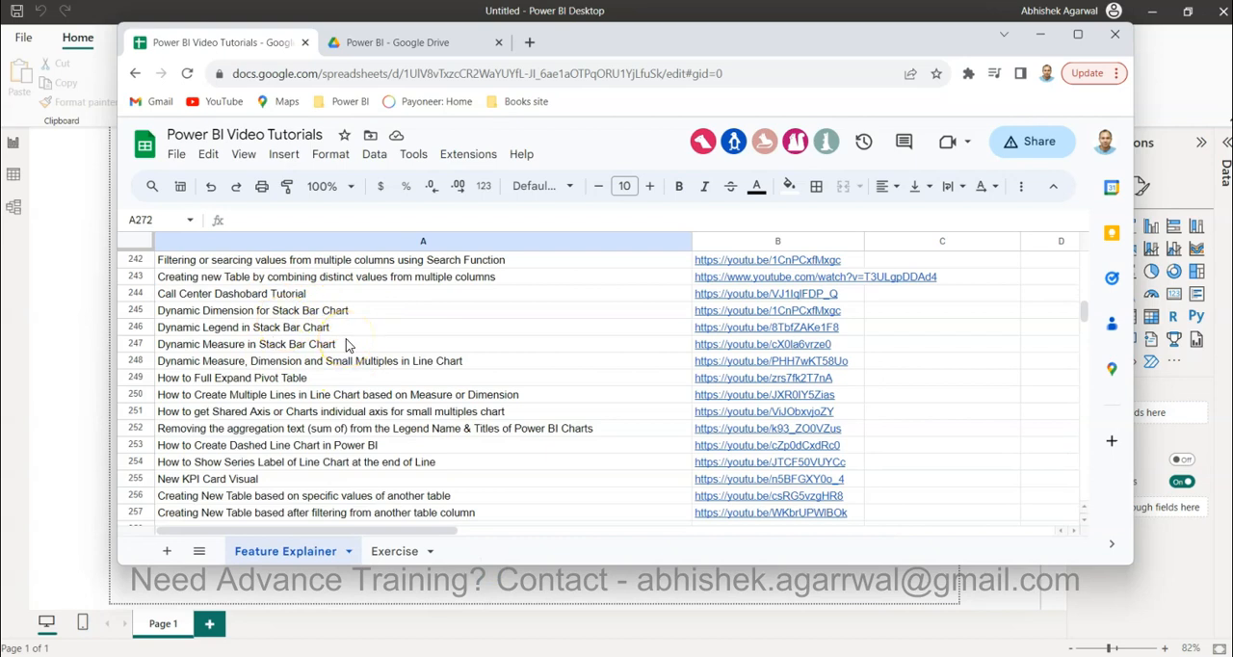
click(387, 325)
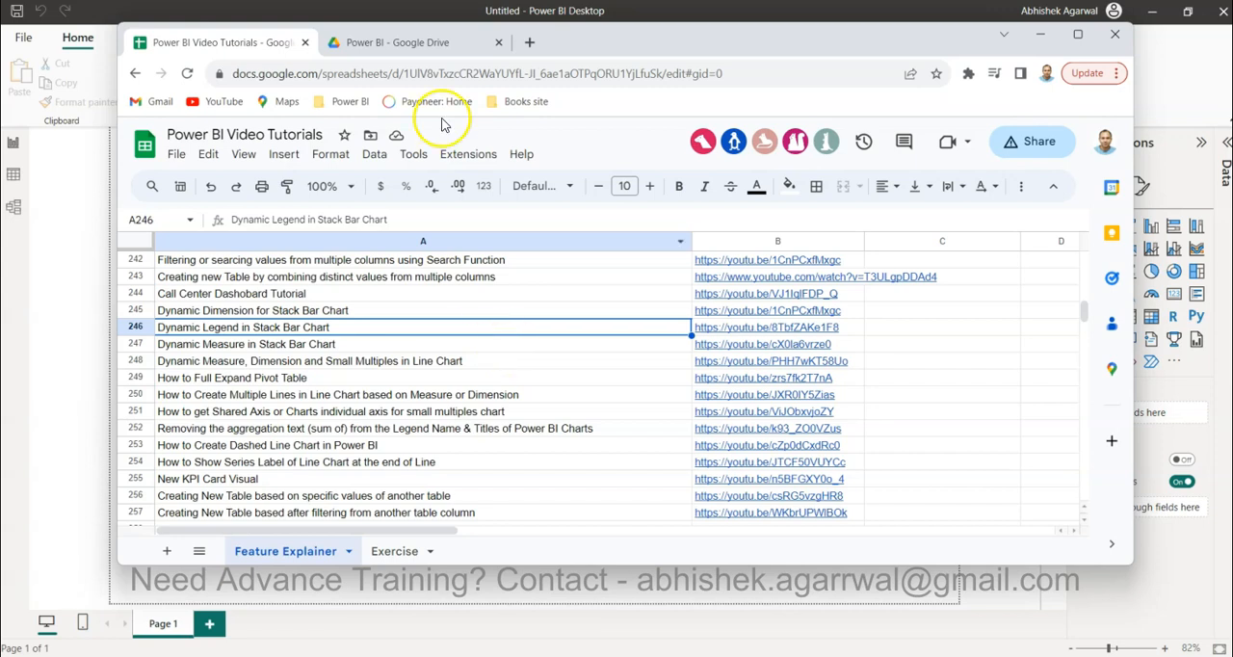
click(414, 44)
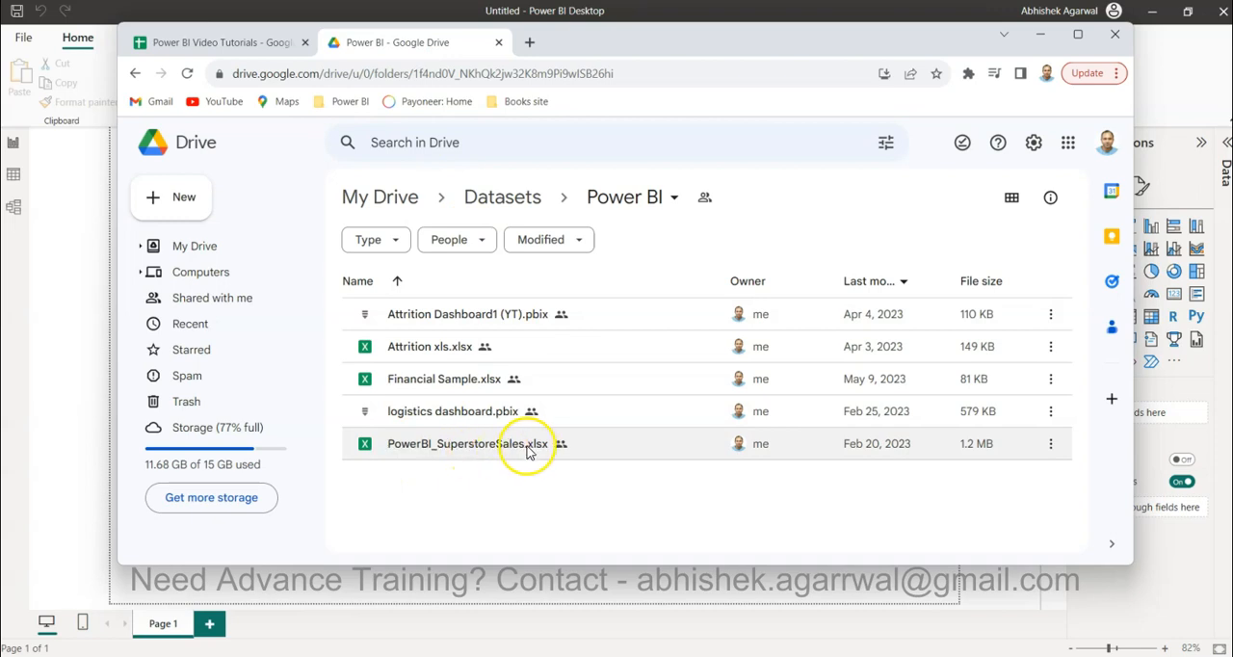
Return to Power BI Desktop and open the Power Query Editor to transform data
click(69, 318)
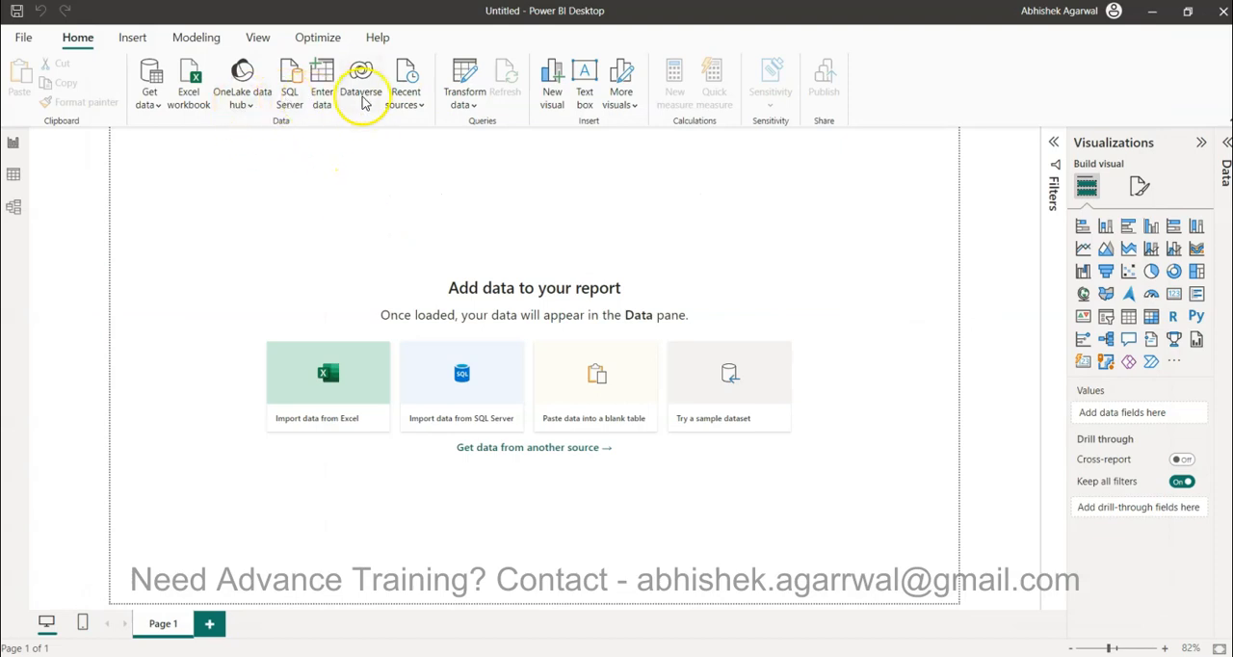
click(463, 98)
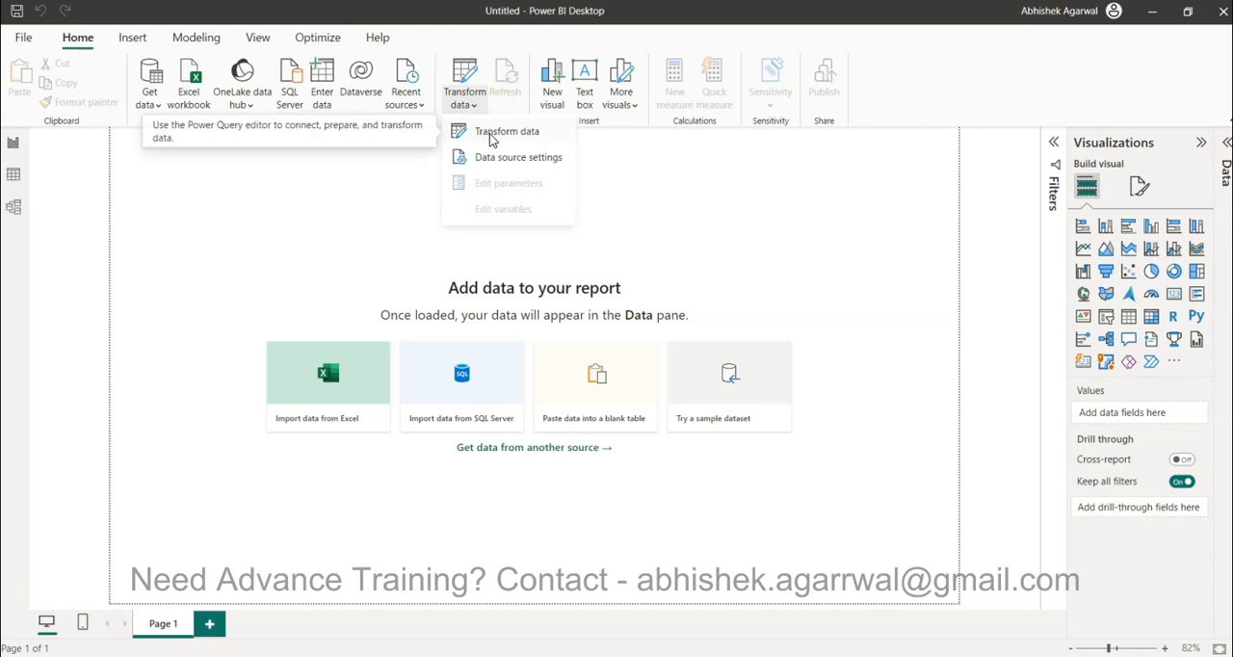
click(491, 132)
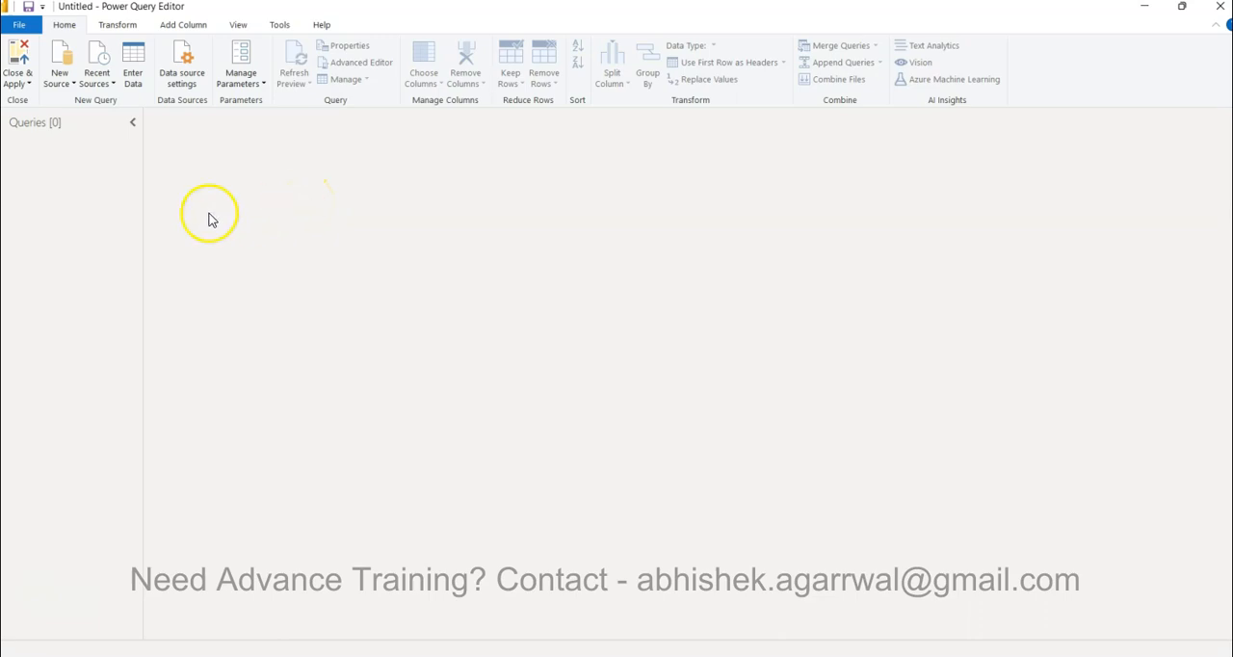
Load Sheet1 of the recently used PowerBI_SuperstoreSales.xlsx workbook as a query
click(59, 84)
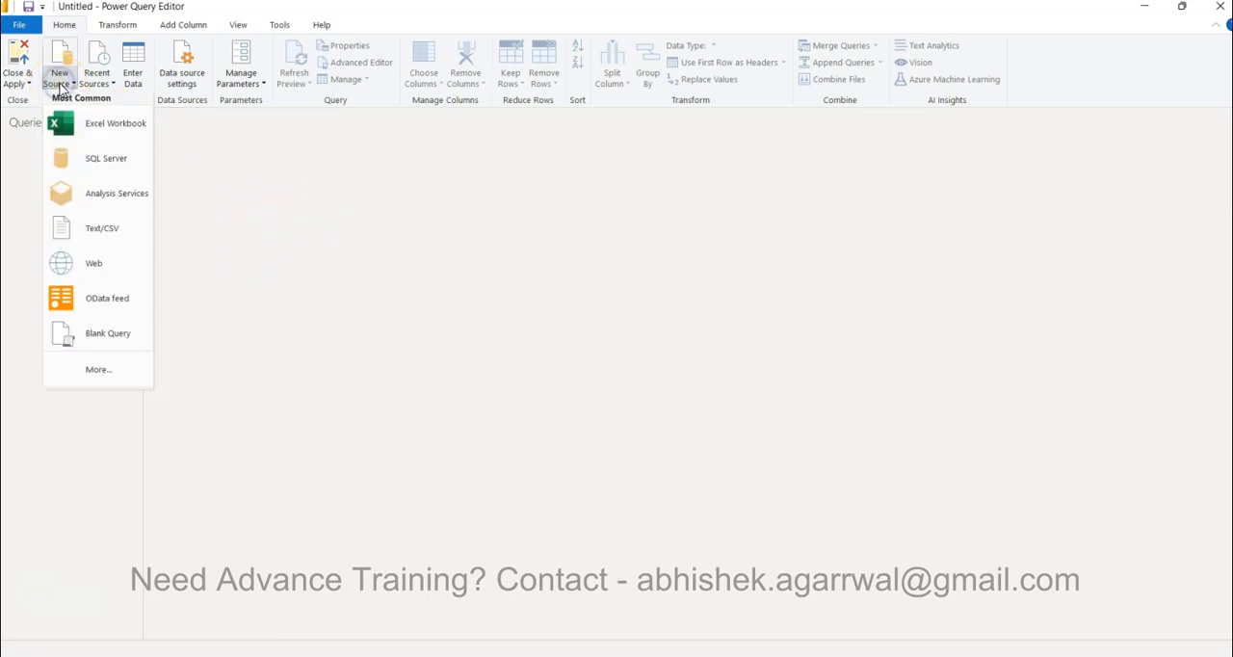
click(104, 85)
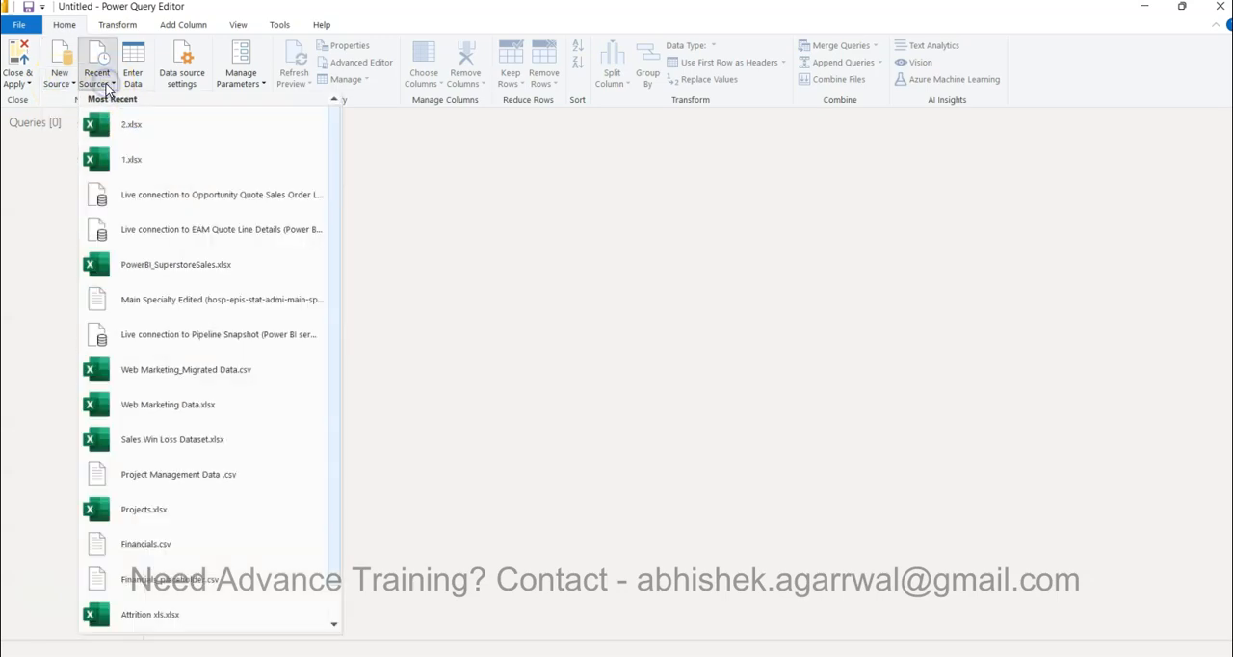
click(151, 269)
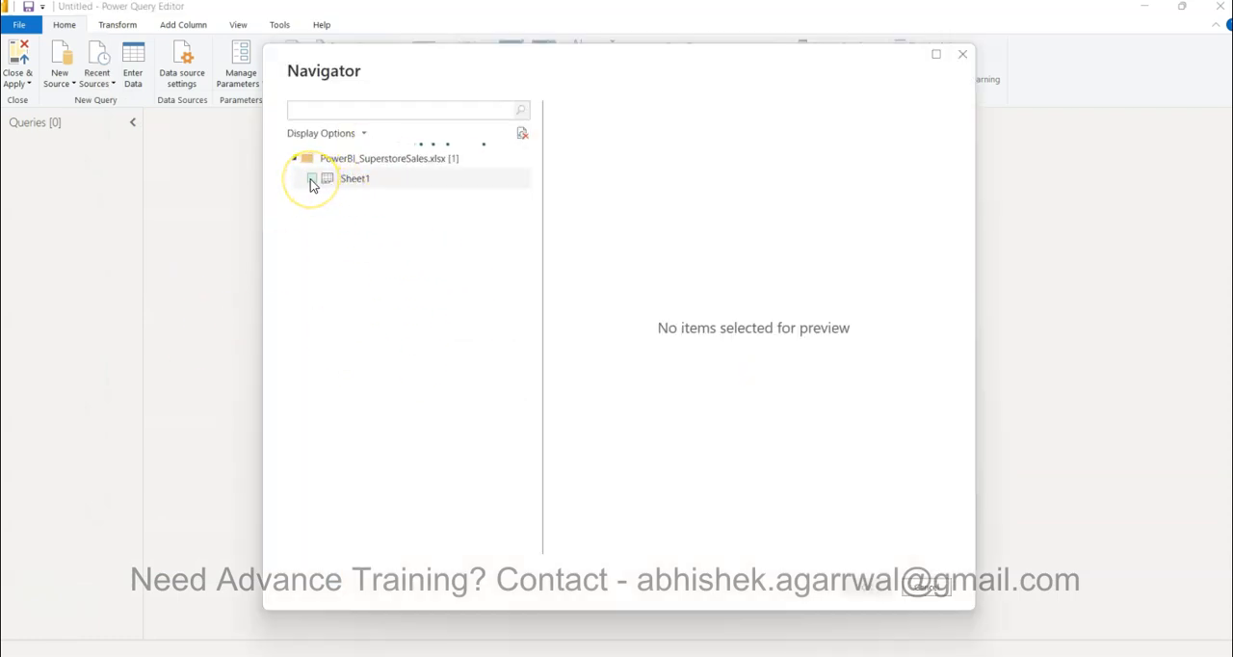
click(311, 180)
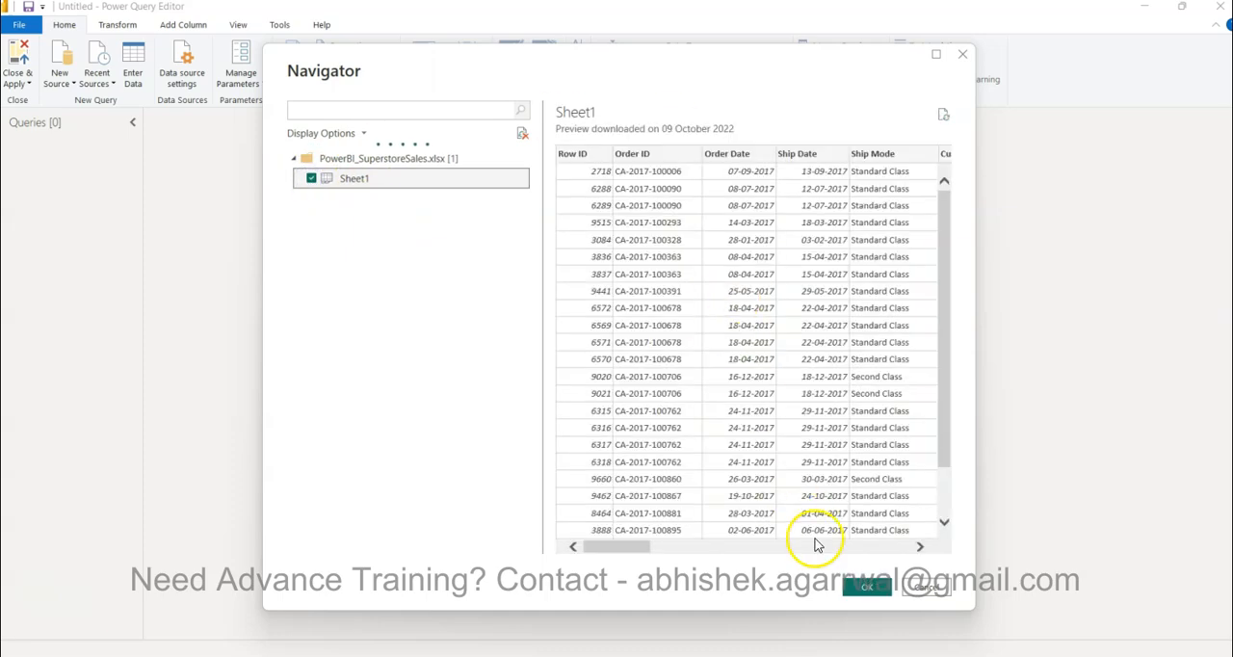
click(866, 591)
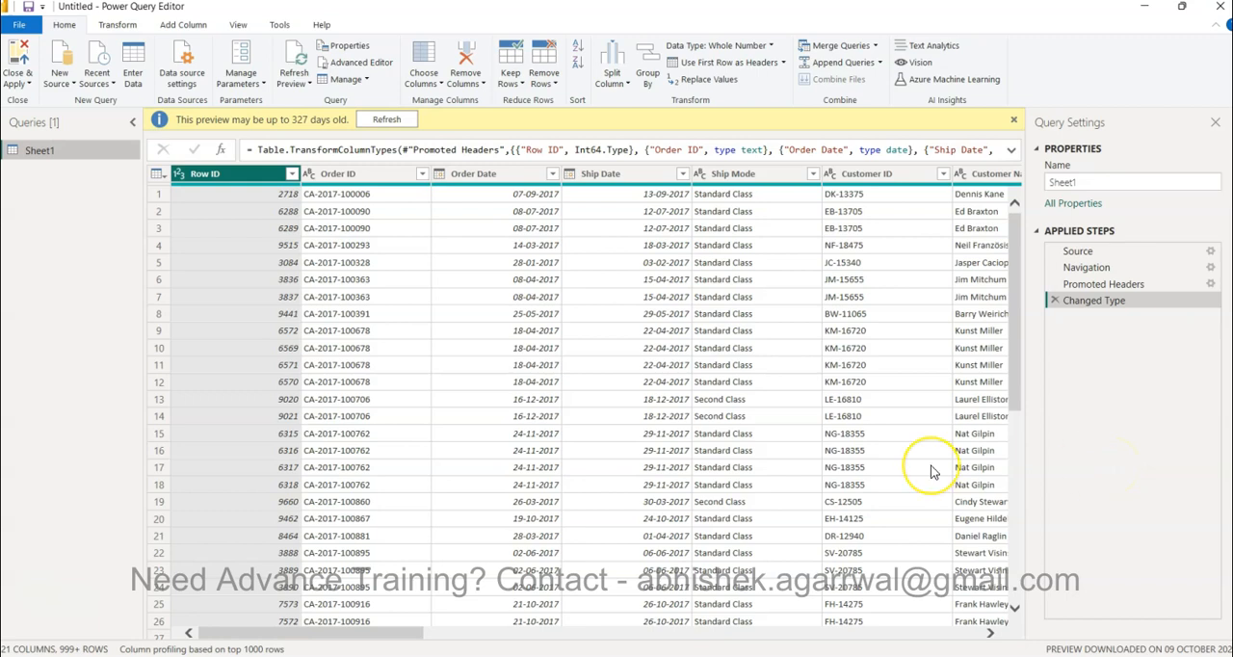
Sort the Sheet1 query by Customer Name in ascending order, switch it to descending and back to ascending
scroll(930, 472, right, 10)
scroll(930, 472, left, 10)
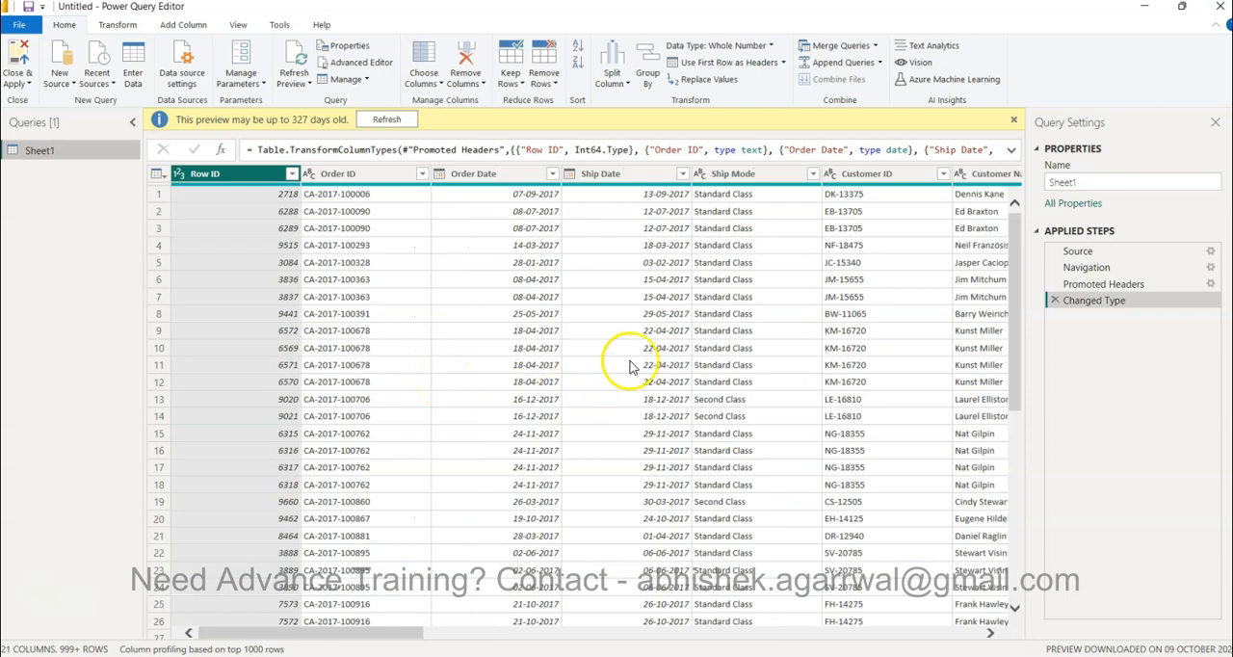
scroll(608, 439, right, 3)
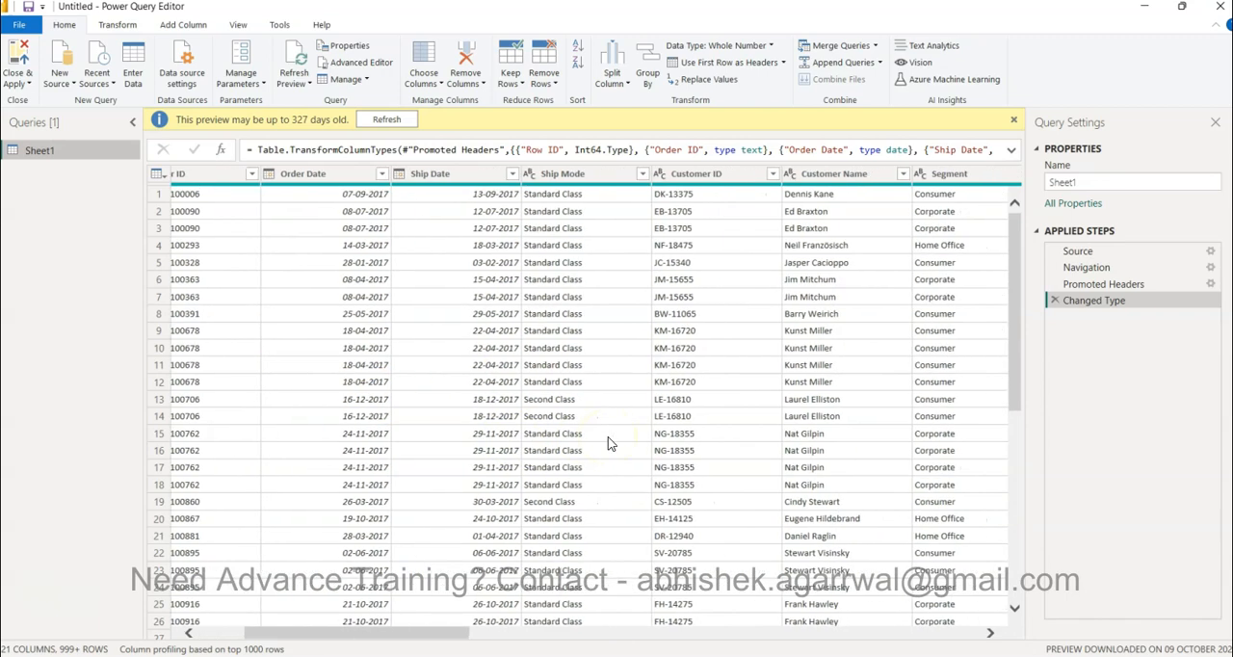
click(834, 175)
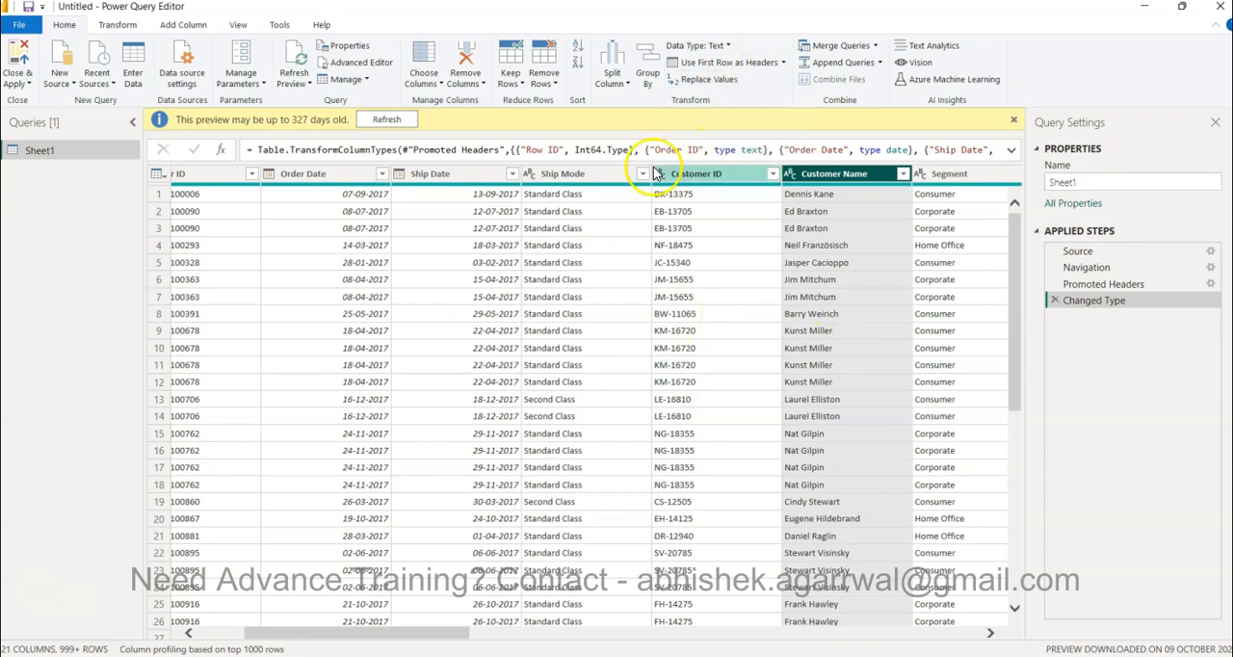
click(576, 51)
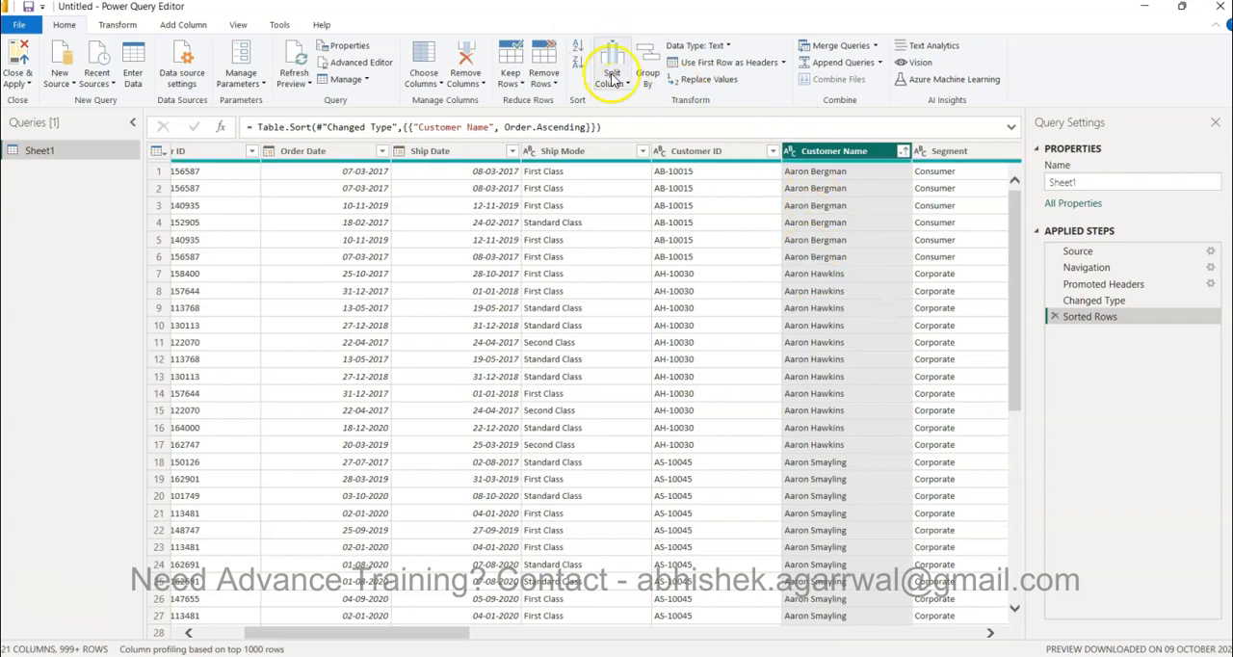
click(578, 63)
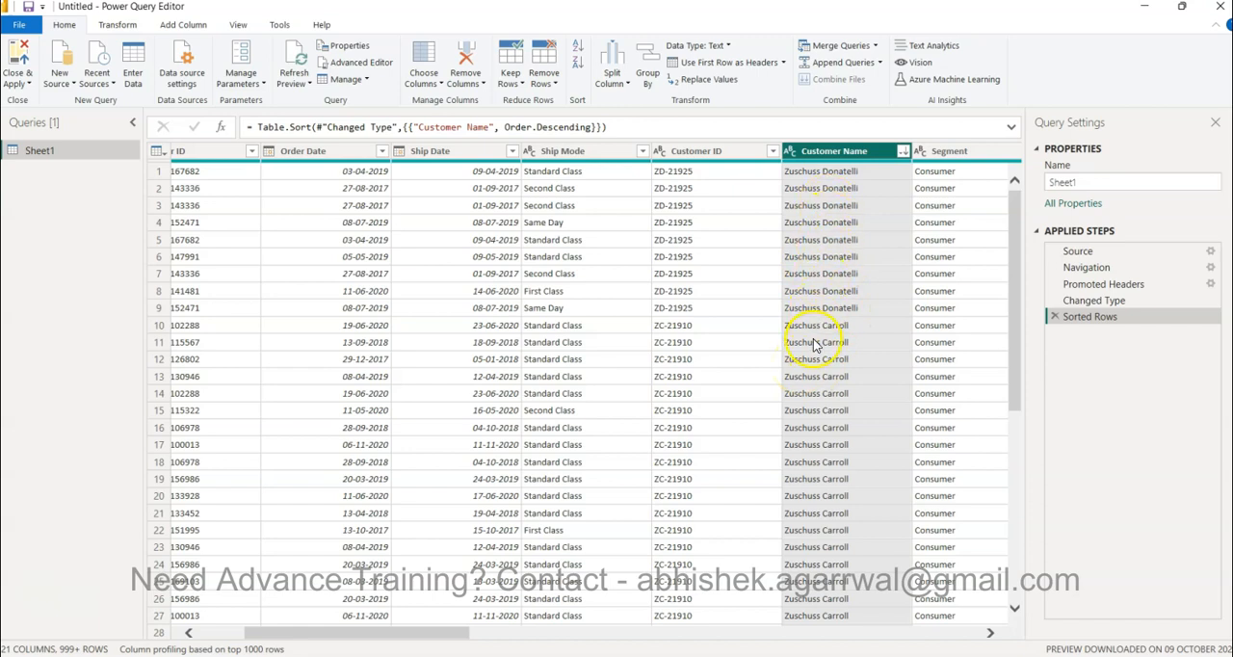
click(577, 48)
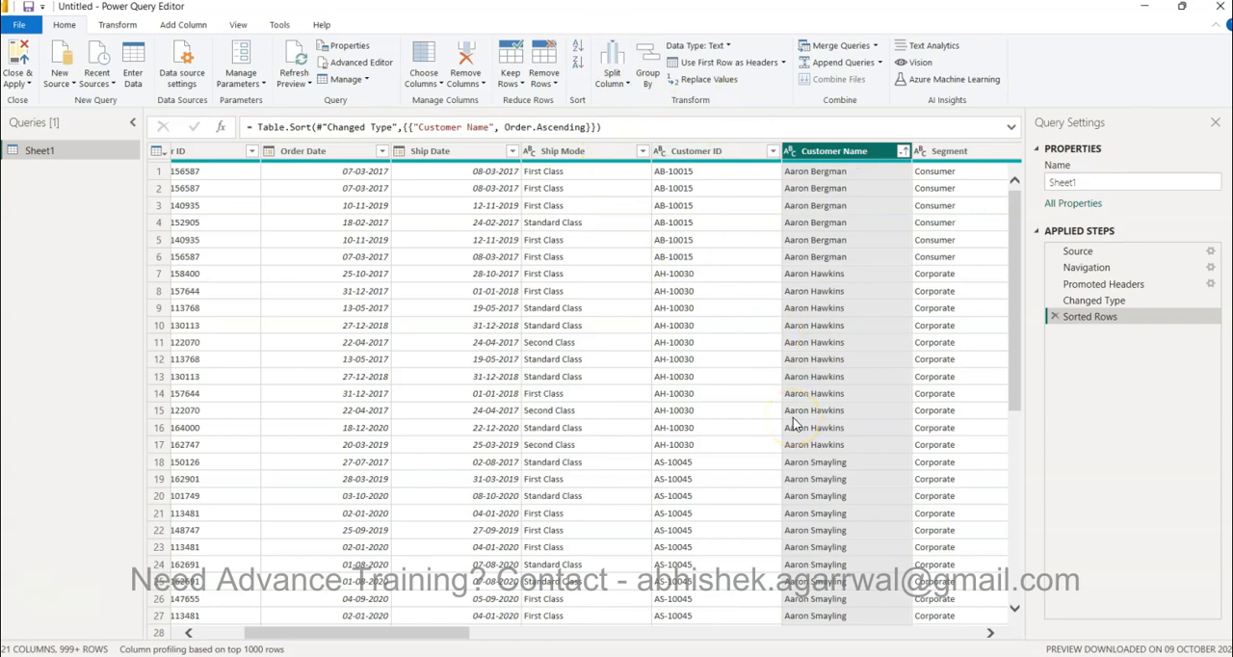
Step through the sorted Customer Name cells and examine the other columns of the table
click(816, 172)
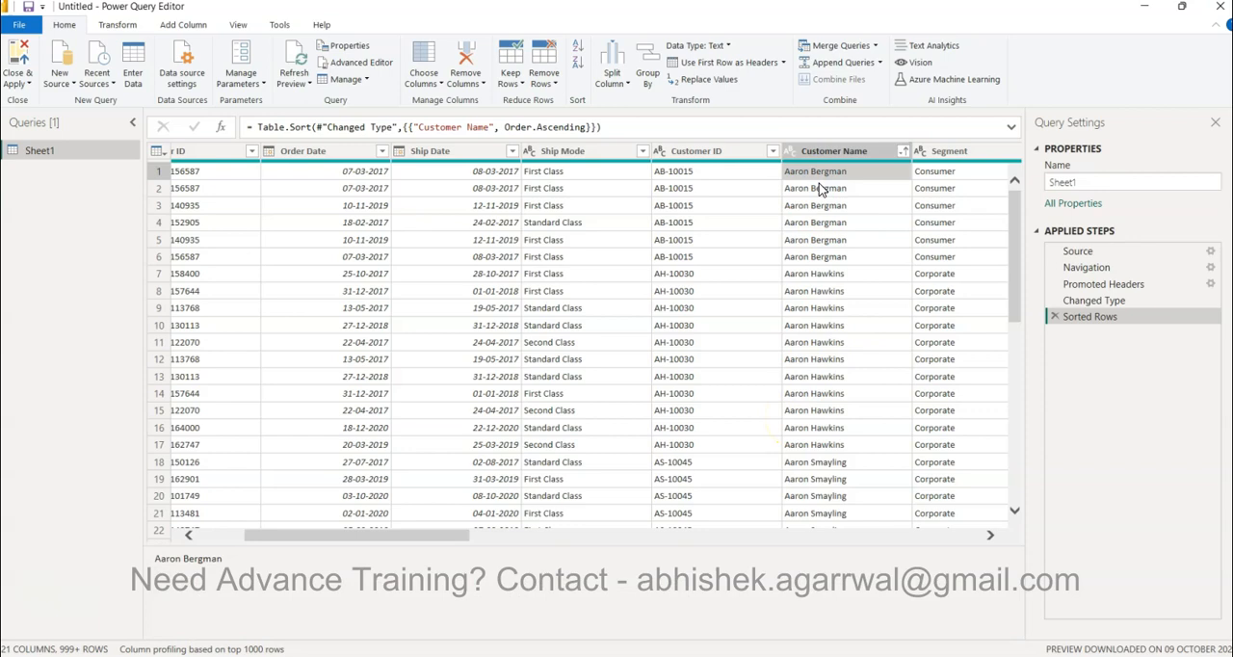
key(Down)
key(Down)
key(Down)
key(Down)
key(Down)
key(Up)
key(Up)
key(Up)
key(Up)
key(Up)
key(Up)
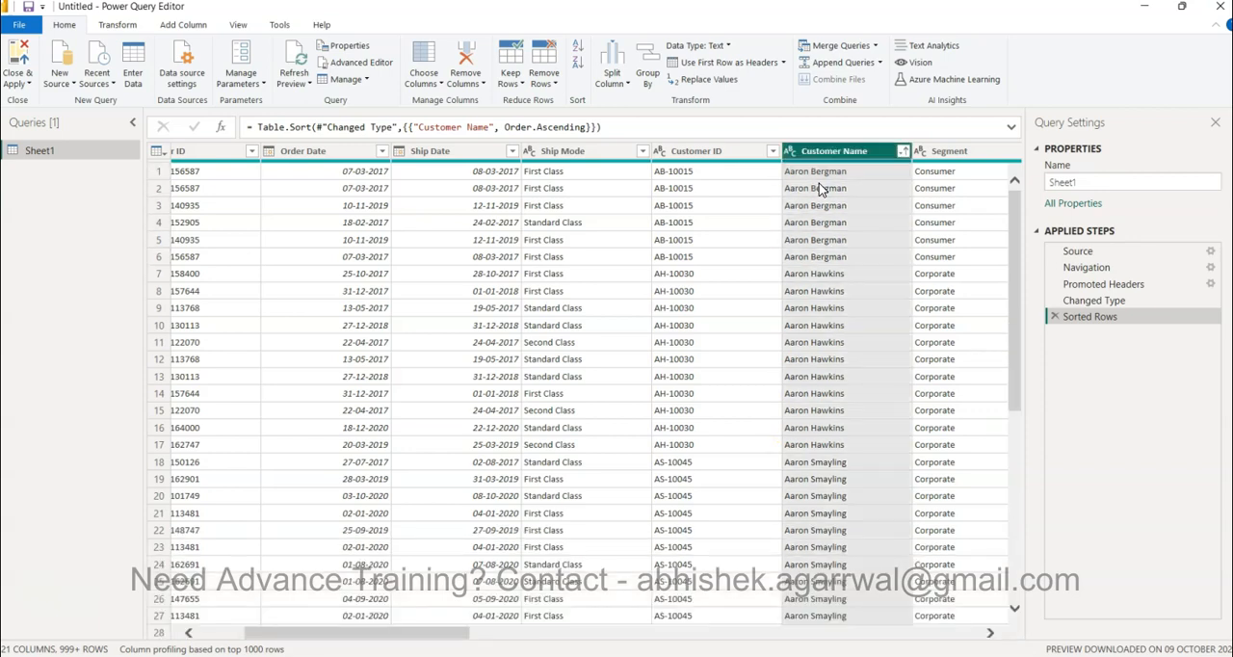
key(Down)
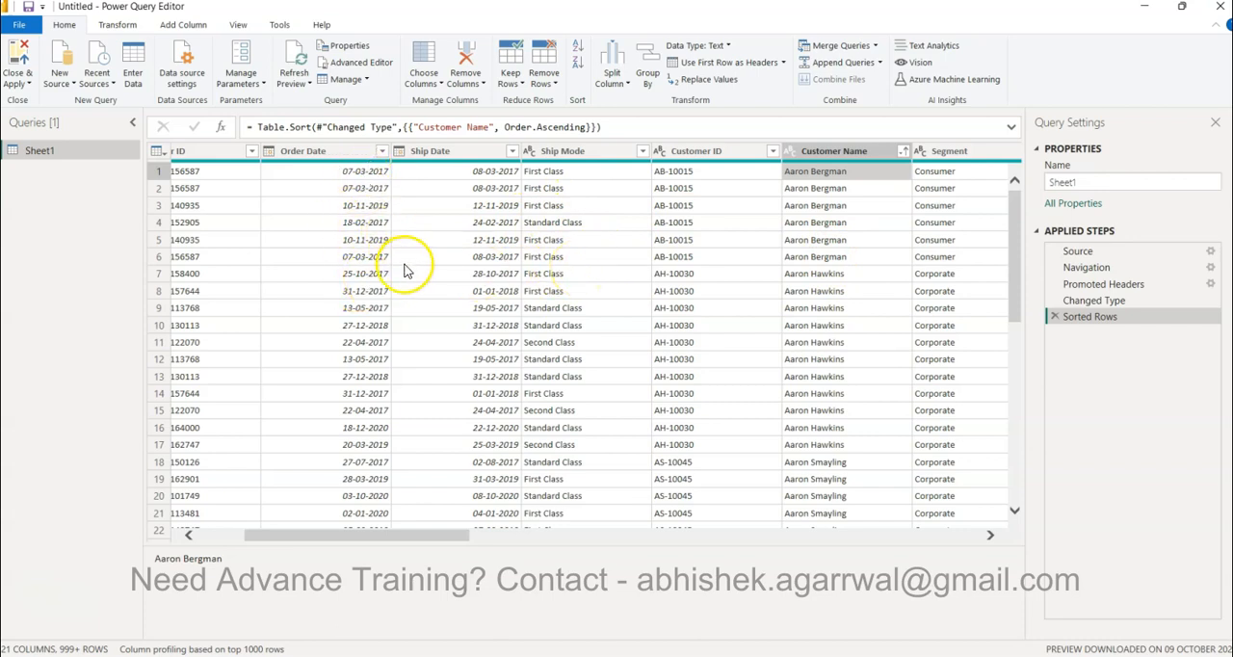
scroll(679, 273, right, 3)
scroll(679, 274, right, 3)
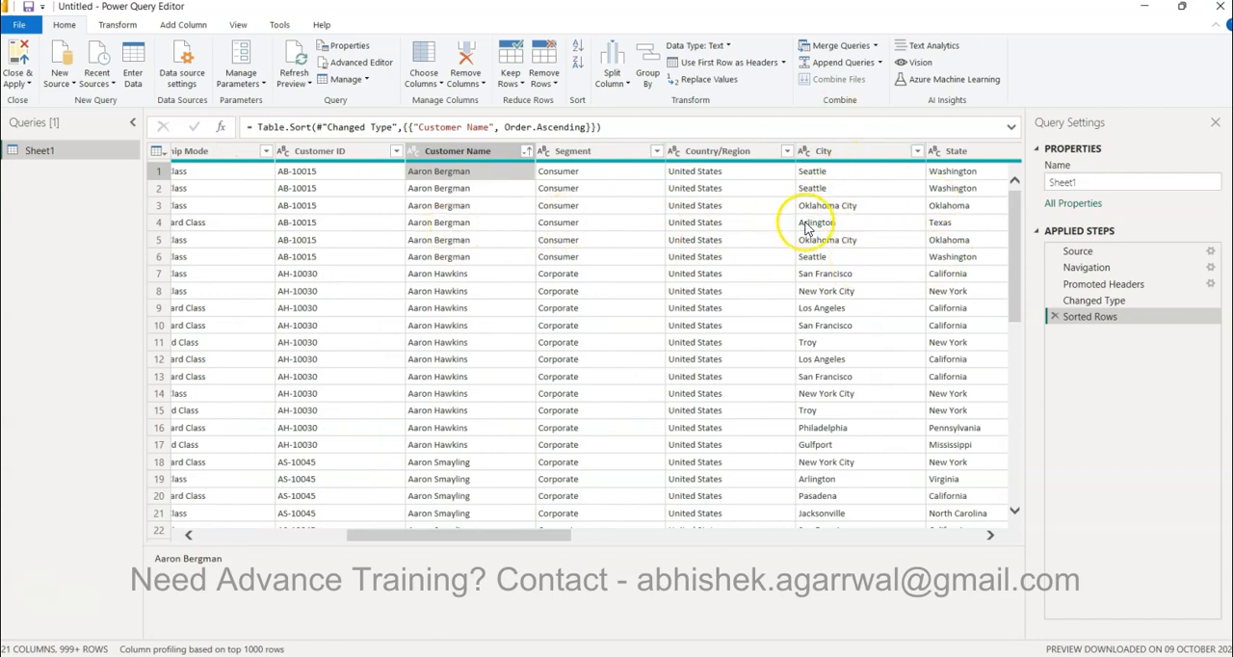
scroll(826, 239, right, 3)
scroll(825, 239, right, 10)
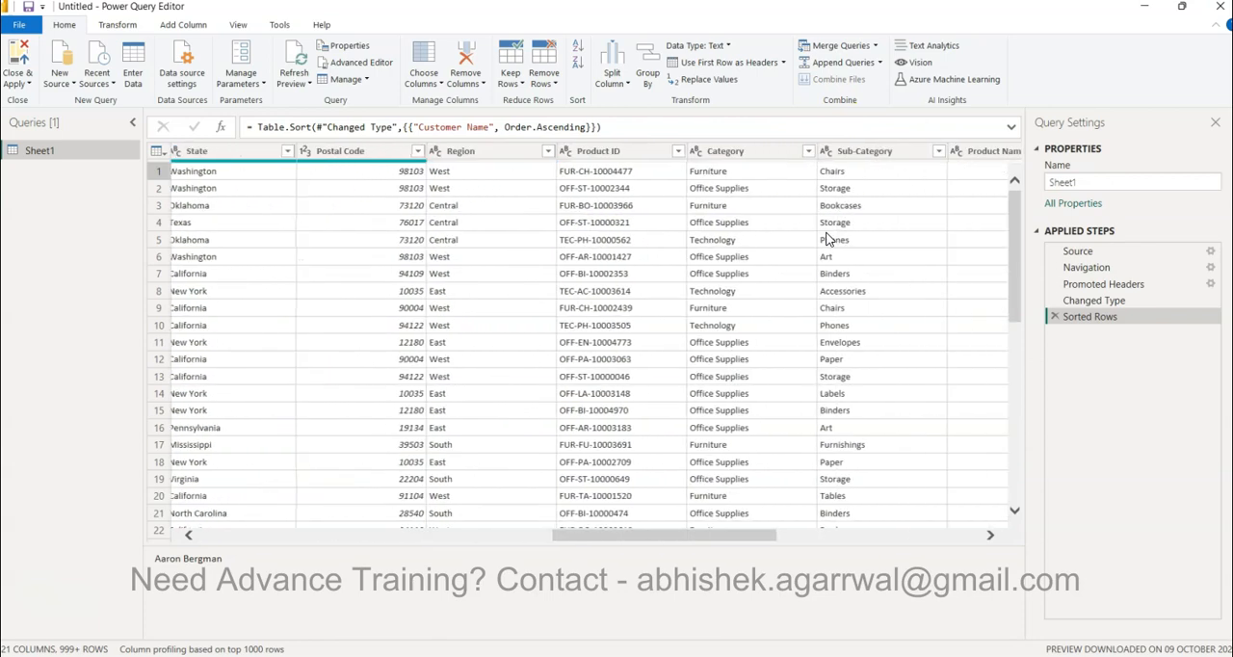
scroll(841, 258, right, 2)
scroll(844, 254, left, 14)
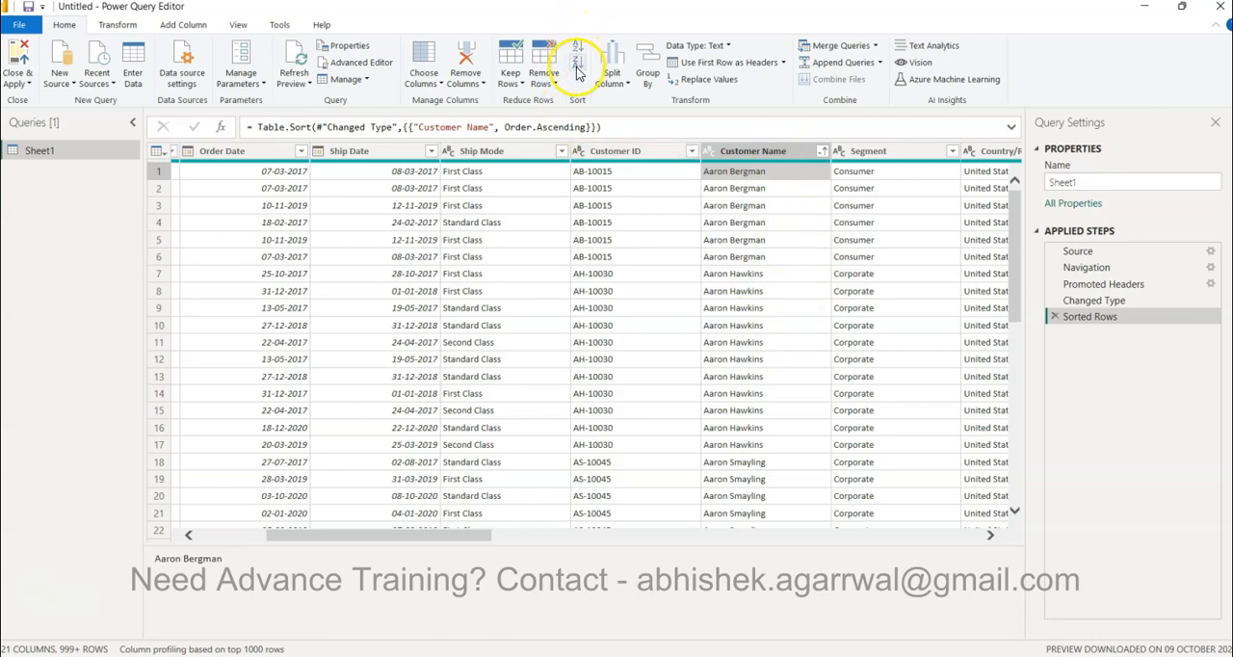
Use the Customer Name column's own sort options to sort descending and back to ascending
click(822, 152)
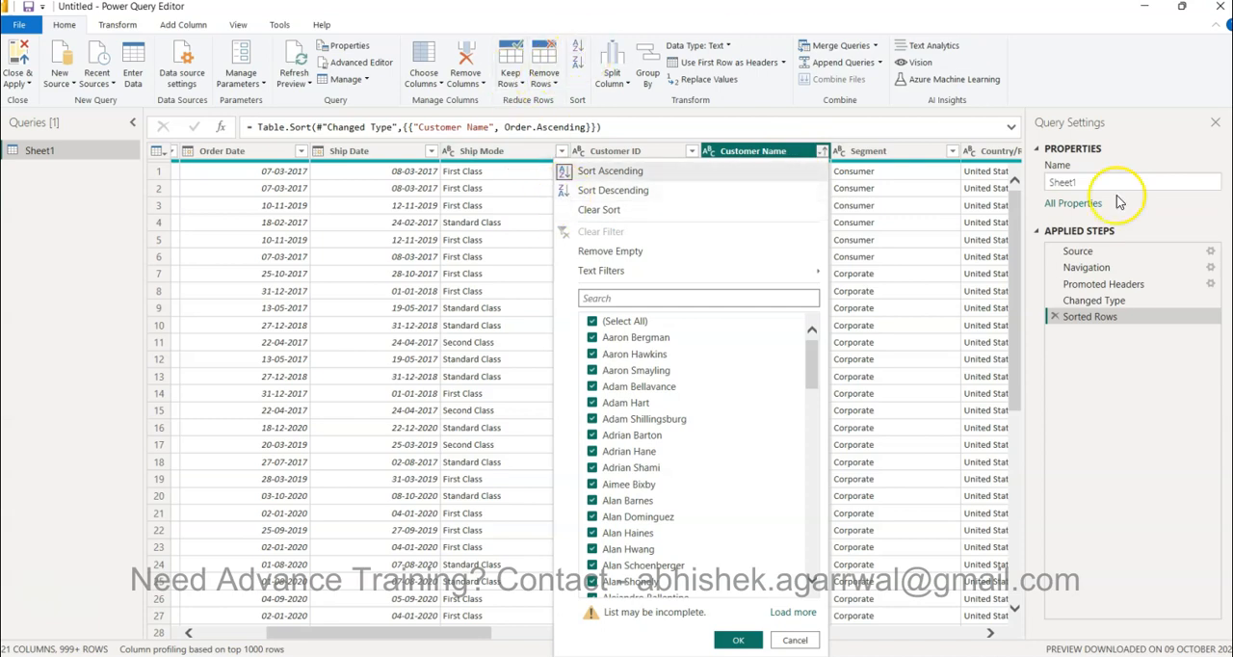
click(627, 189)
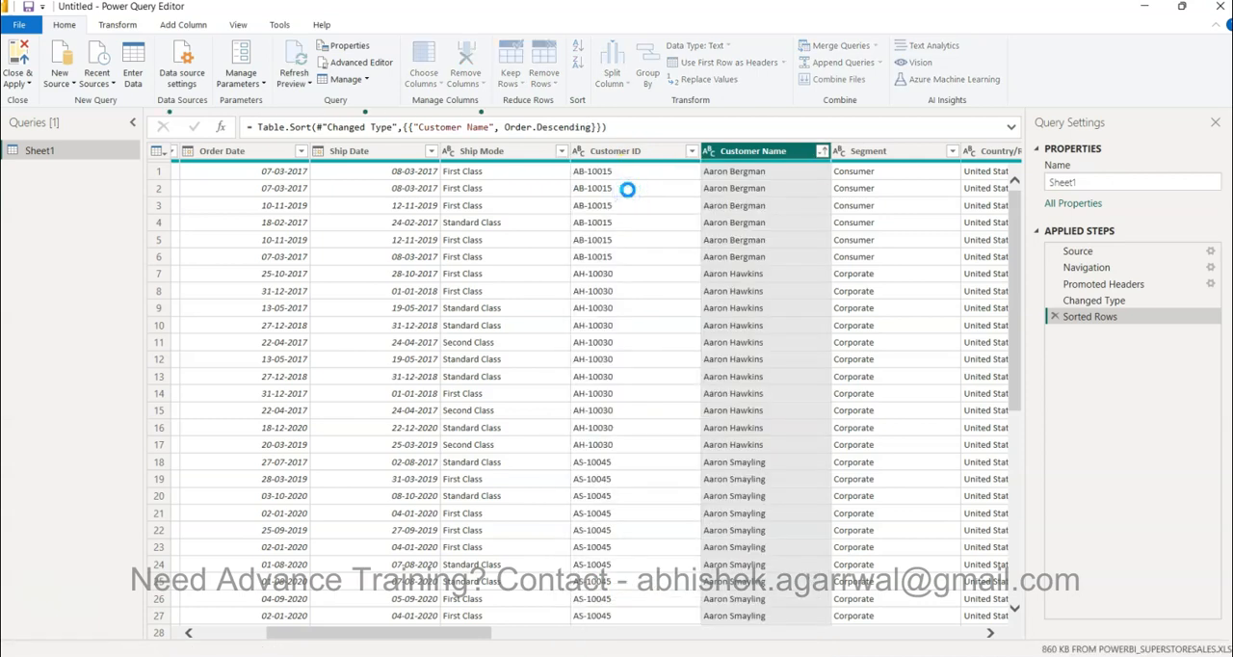
click(820, 151)
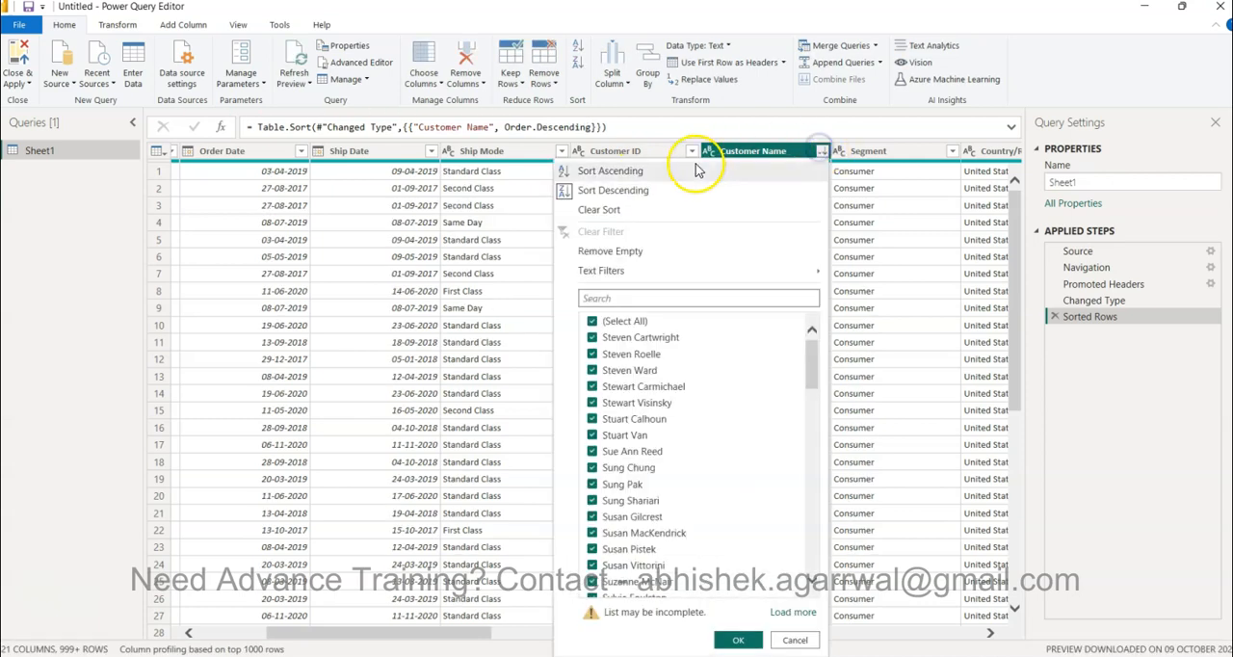
click(663, 172)
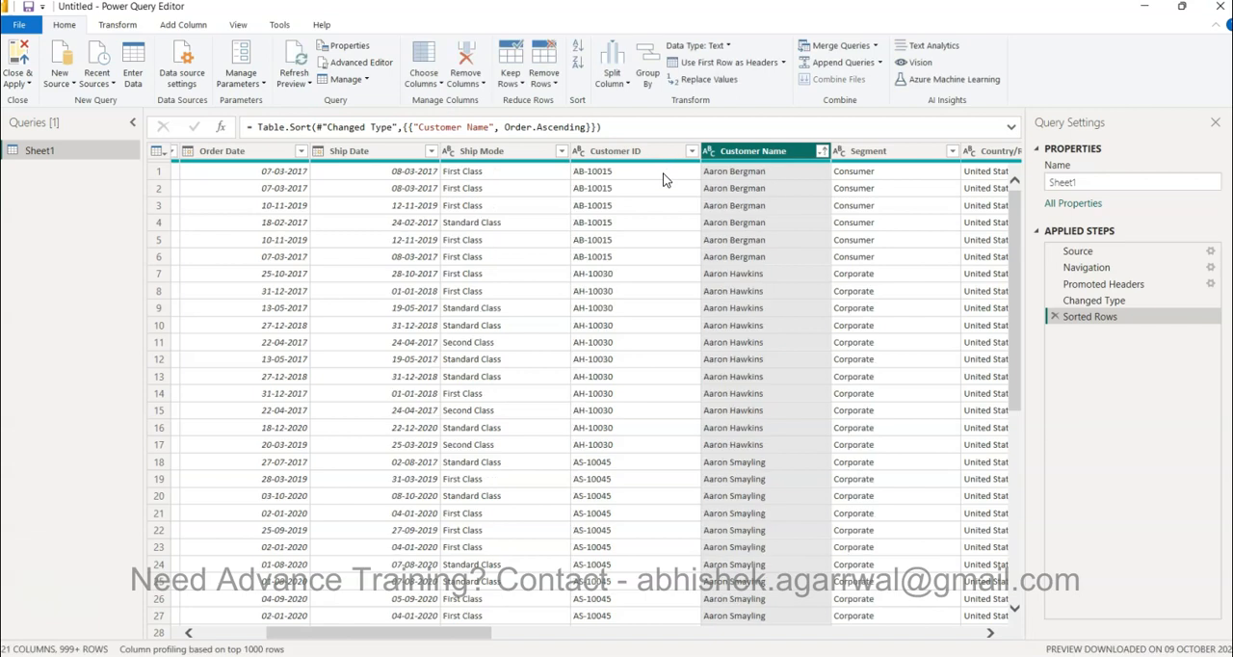
Clear the sort on the Customer Name column
click(822, 152)
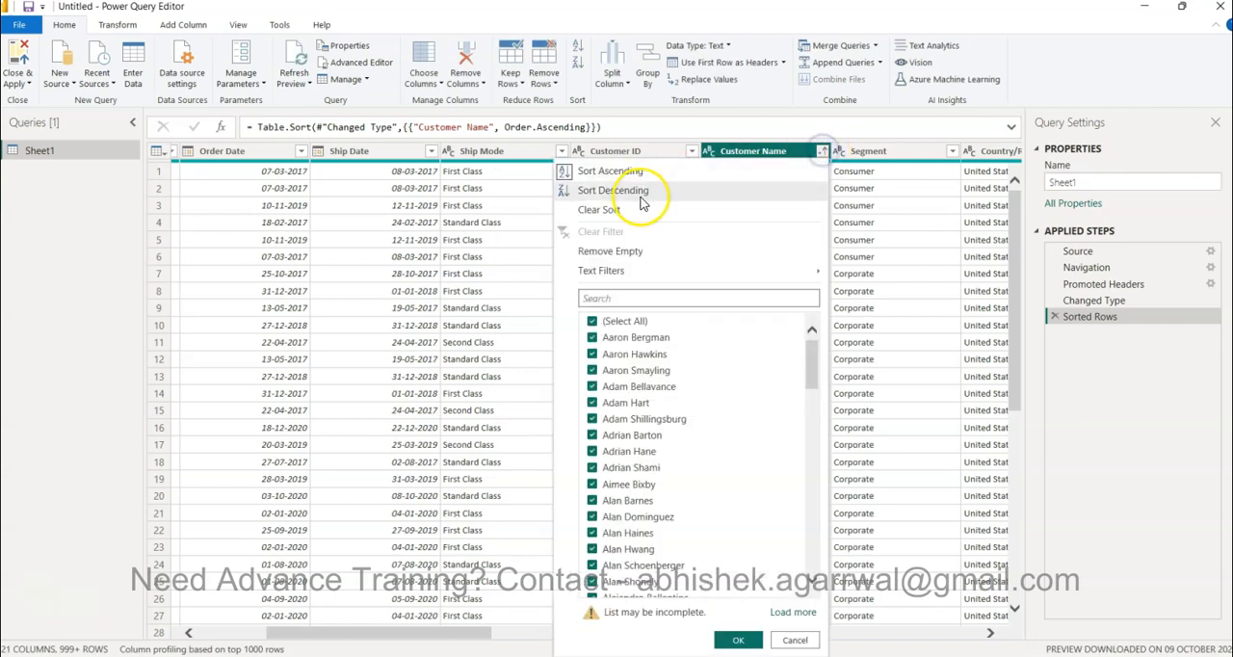
click(599, 210)
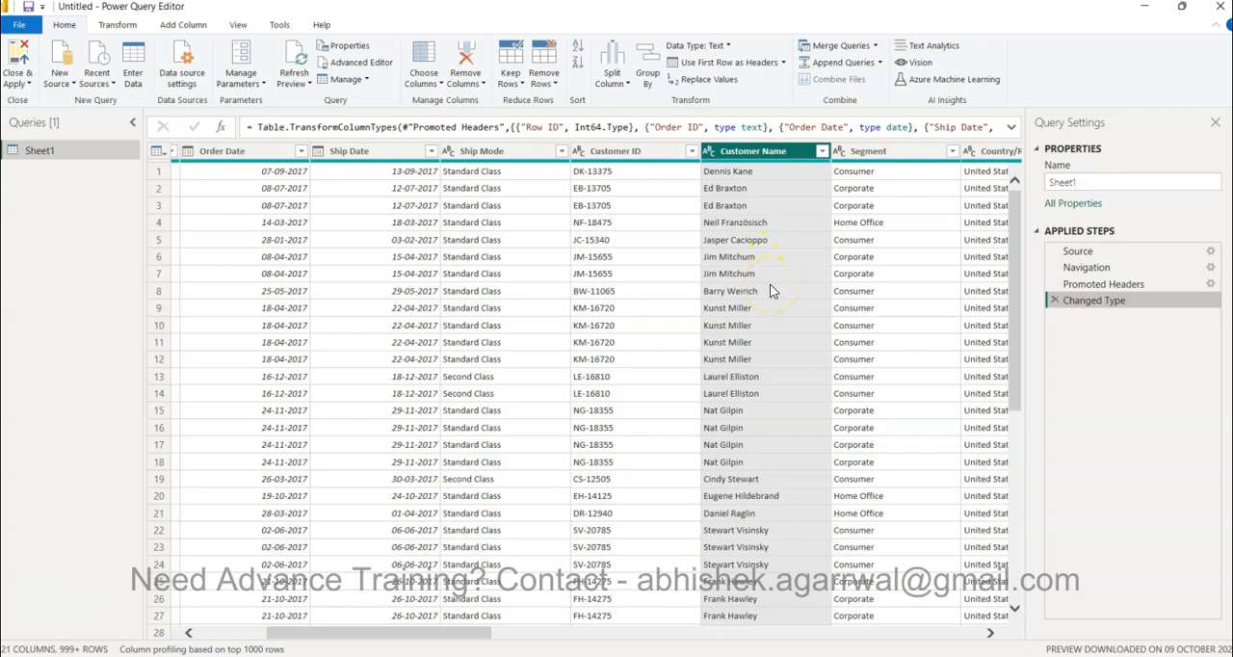
Sort the Sheet1 query by the Quantity column in descending order and look through the sorted rows
scroll(771, 291, right, 6)
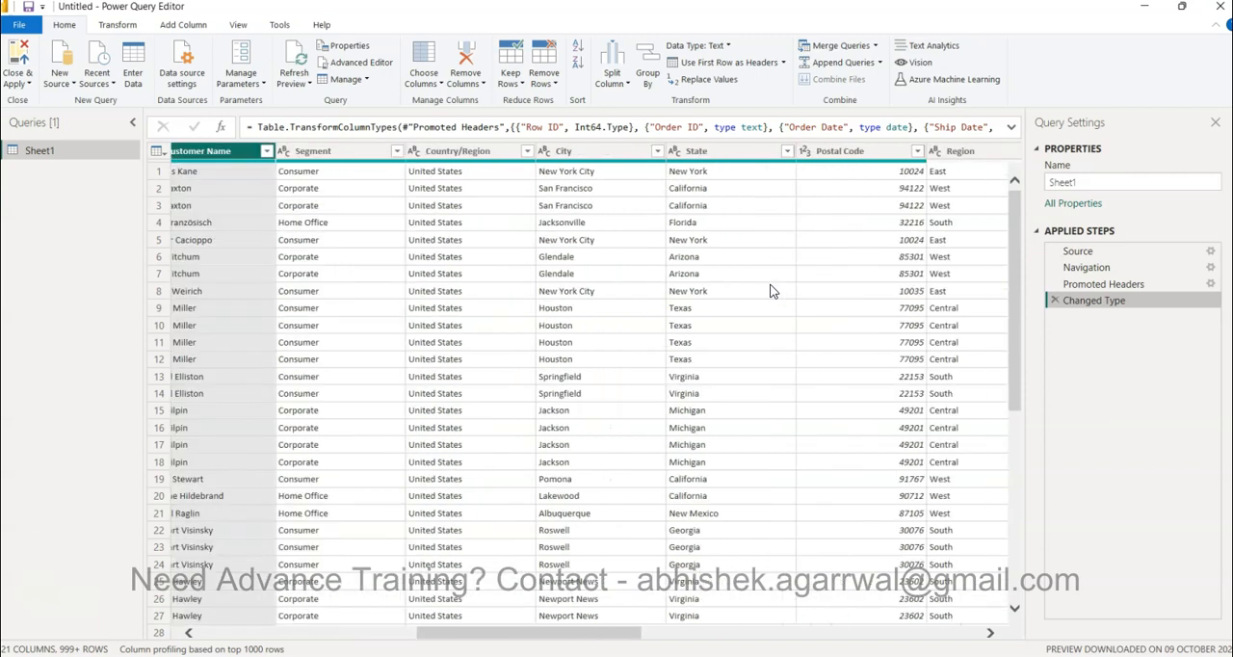
scroll(790, 294, right, 6)
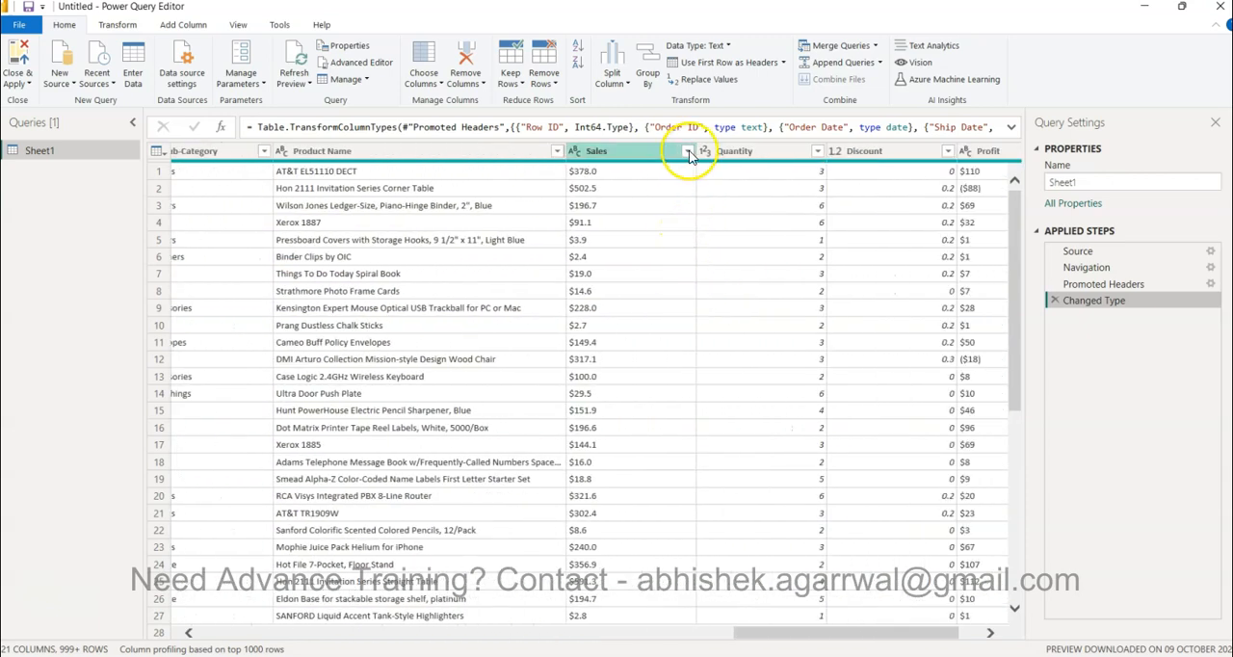
scroll(825, 284, right, 2)
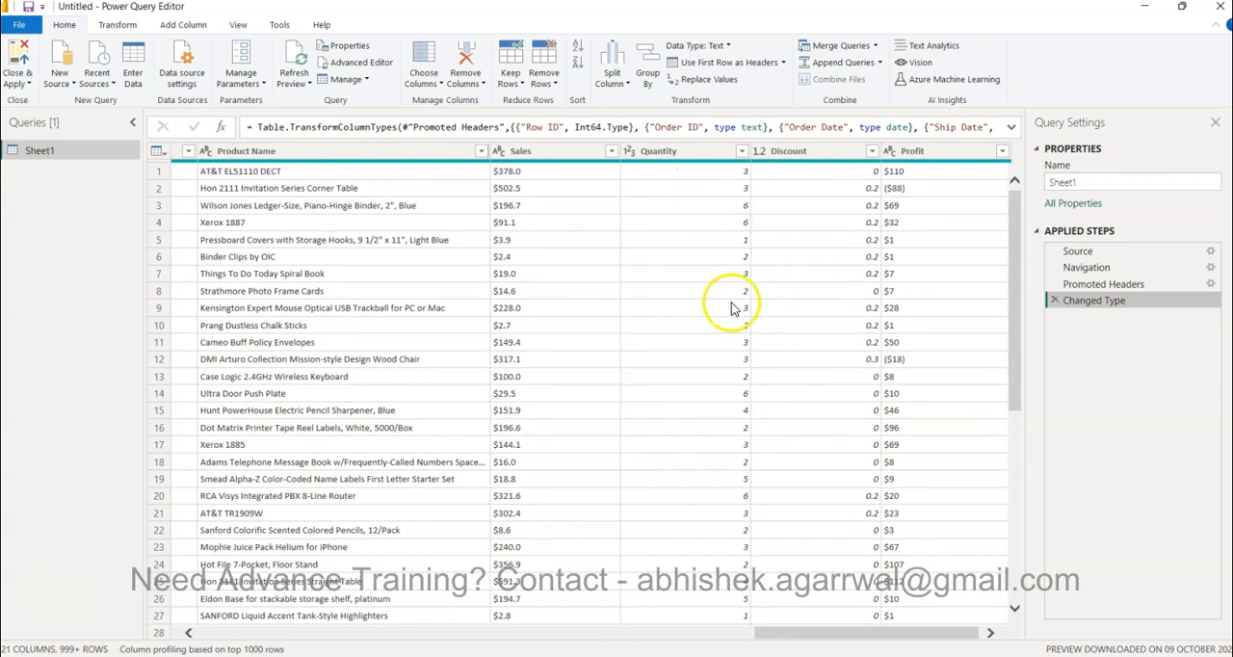
click(743, 154)
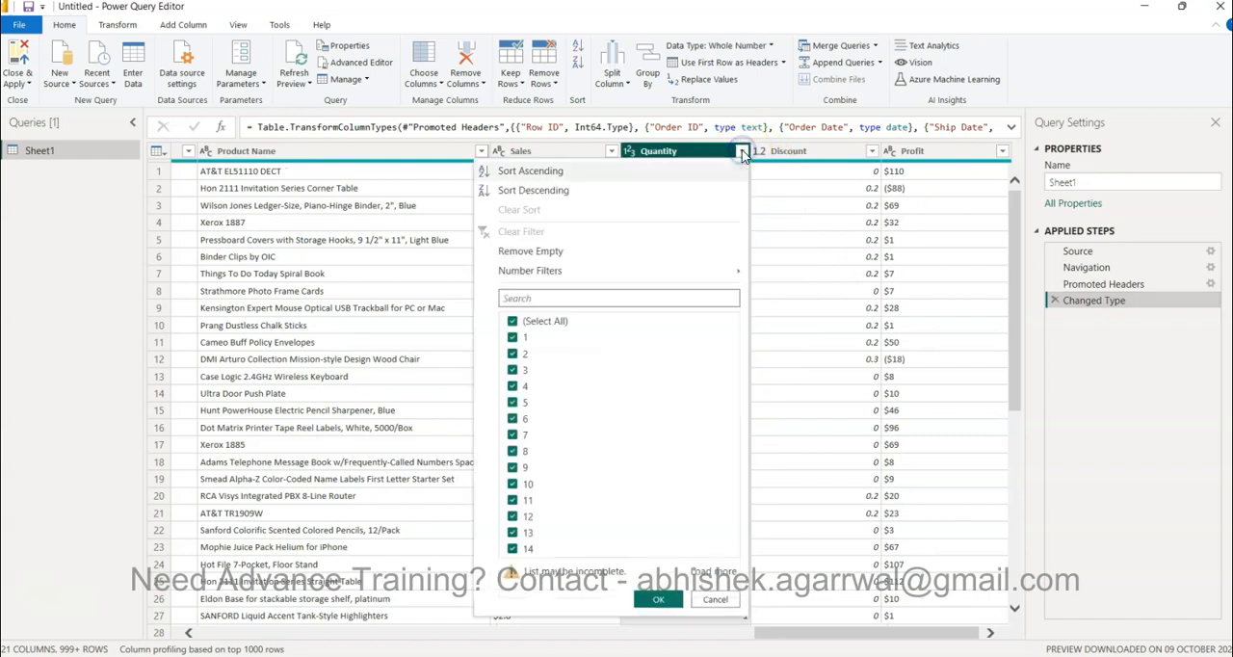
click(567, 192)
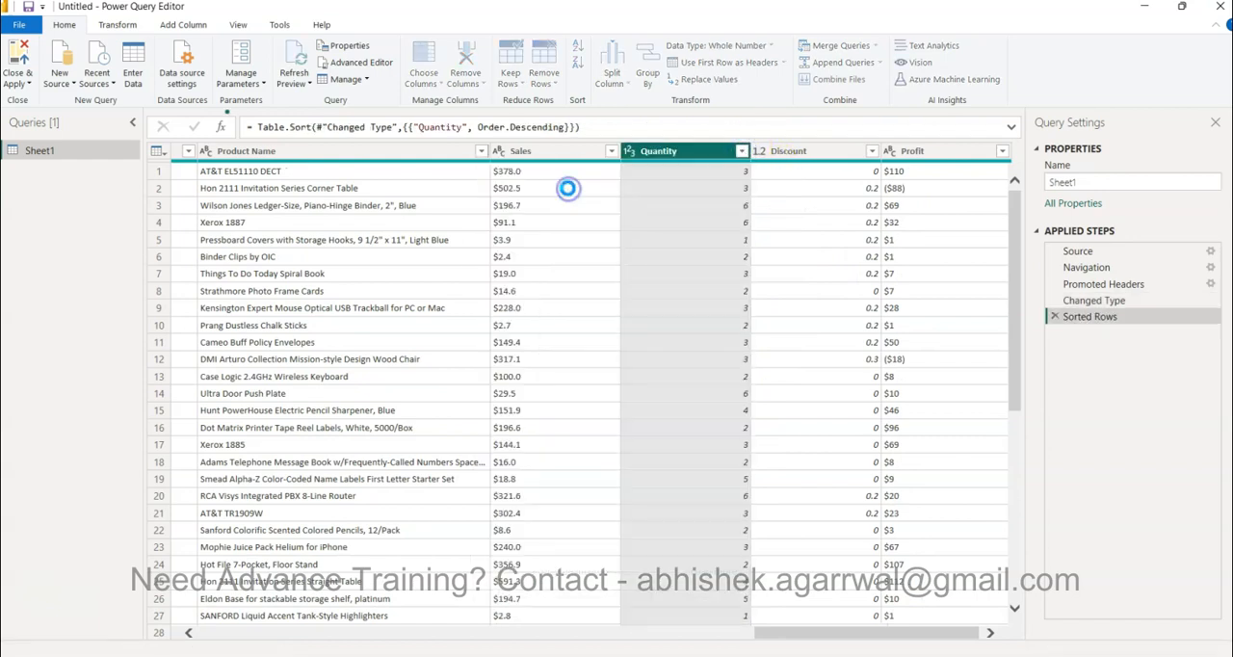
click(708, 170)
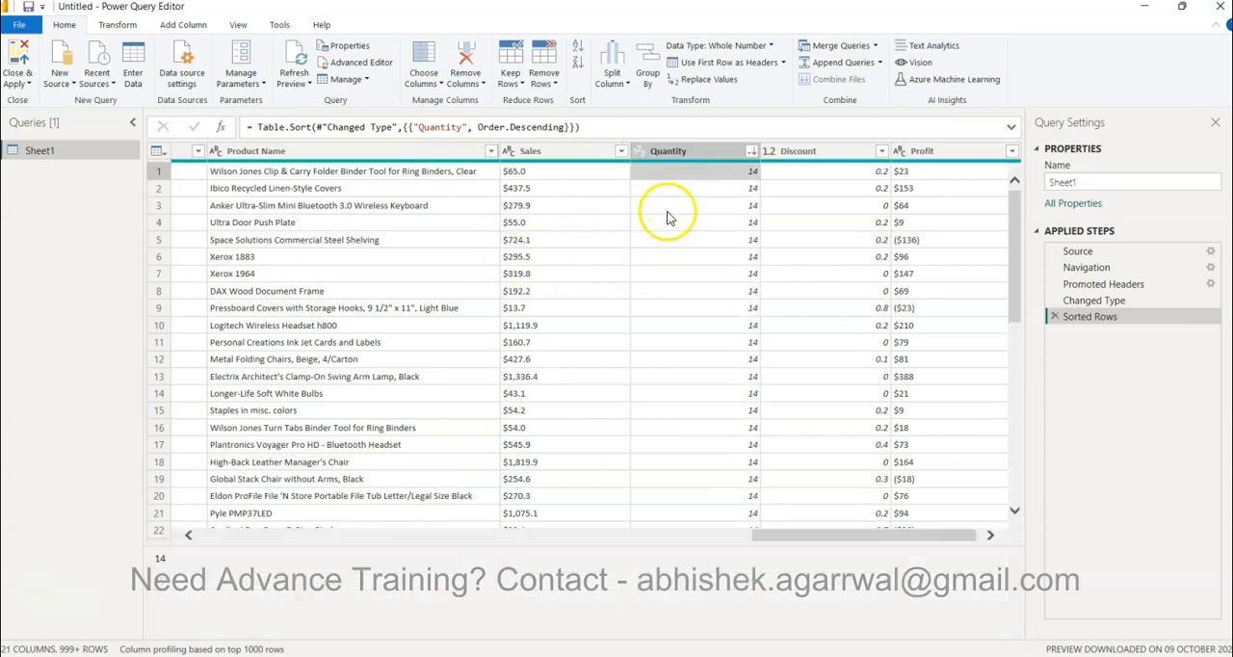
scroll(718, 438, down, 10)
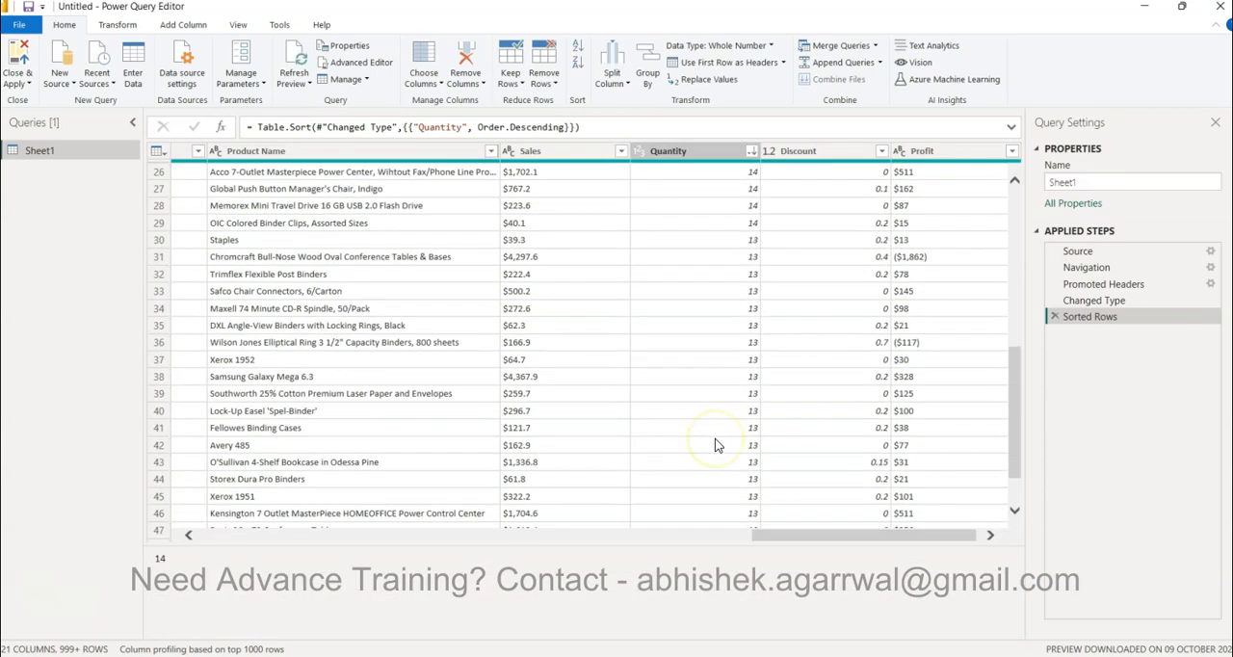
scroll(715, 445, up, 10)
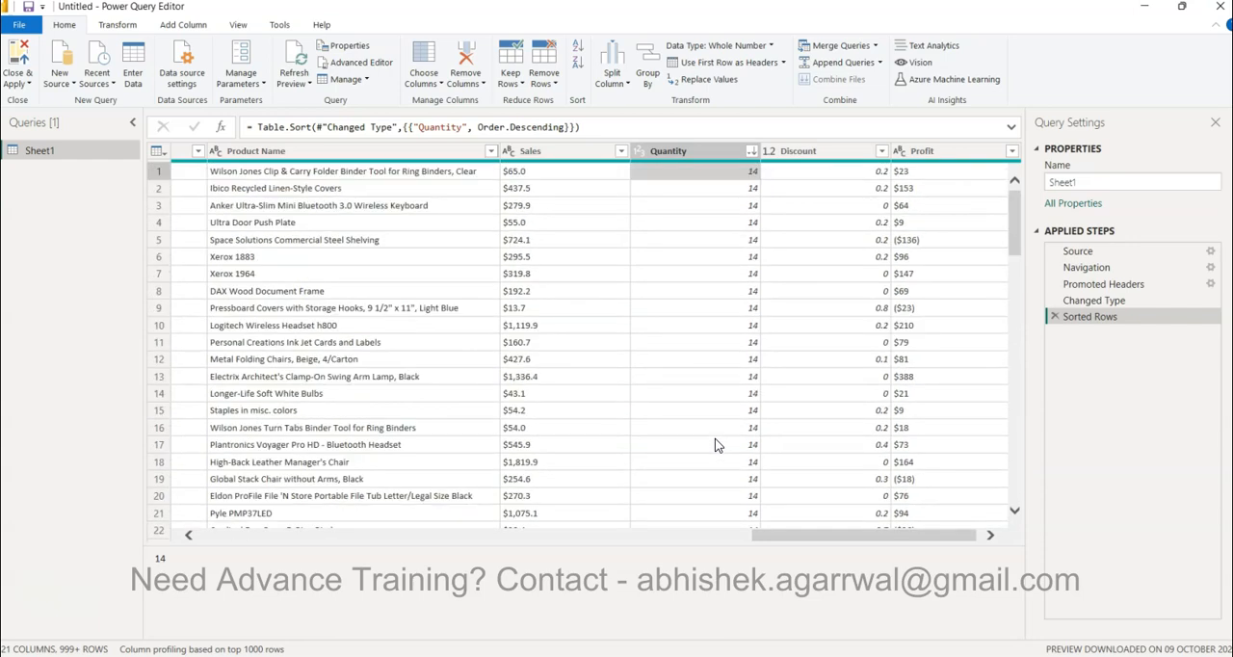
Apply the query changes and close Power Query Editor, returning to the Power BI Desktop report
scroll(716, 445, right, 1)
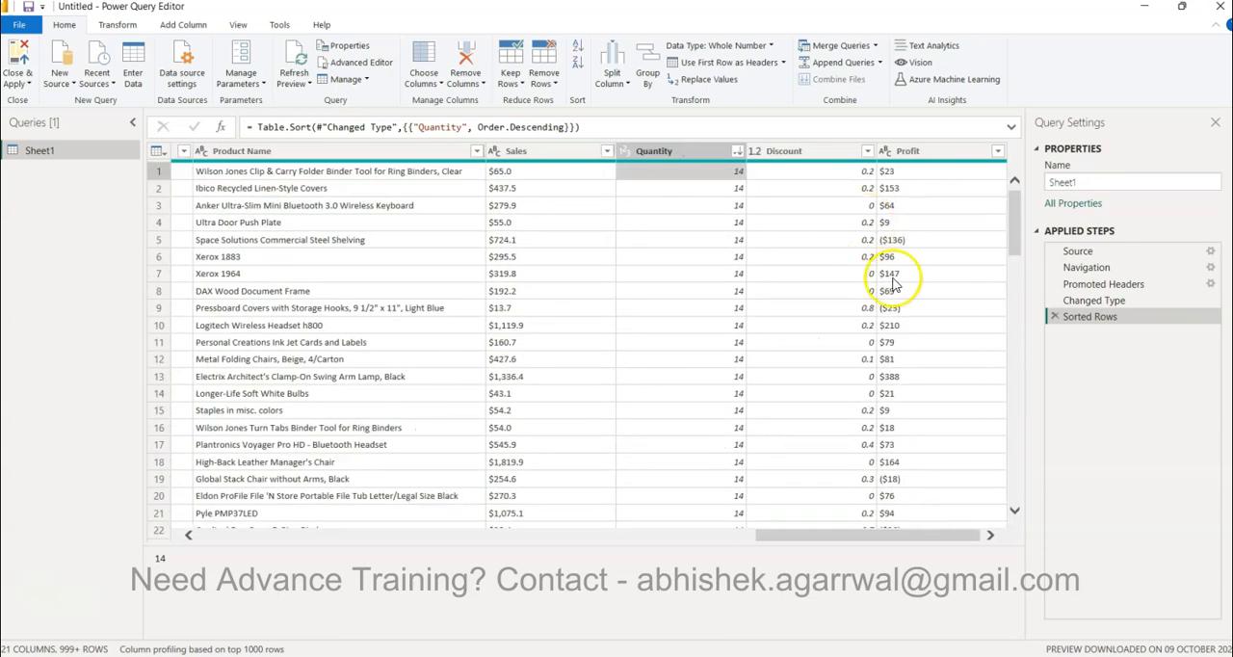
scroll(530, 385, left, 10)
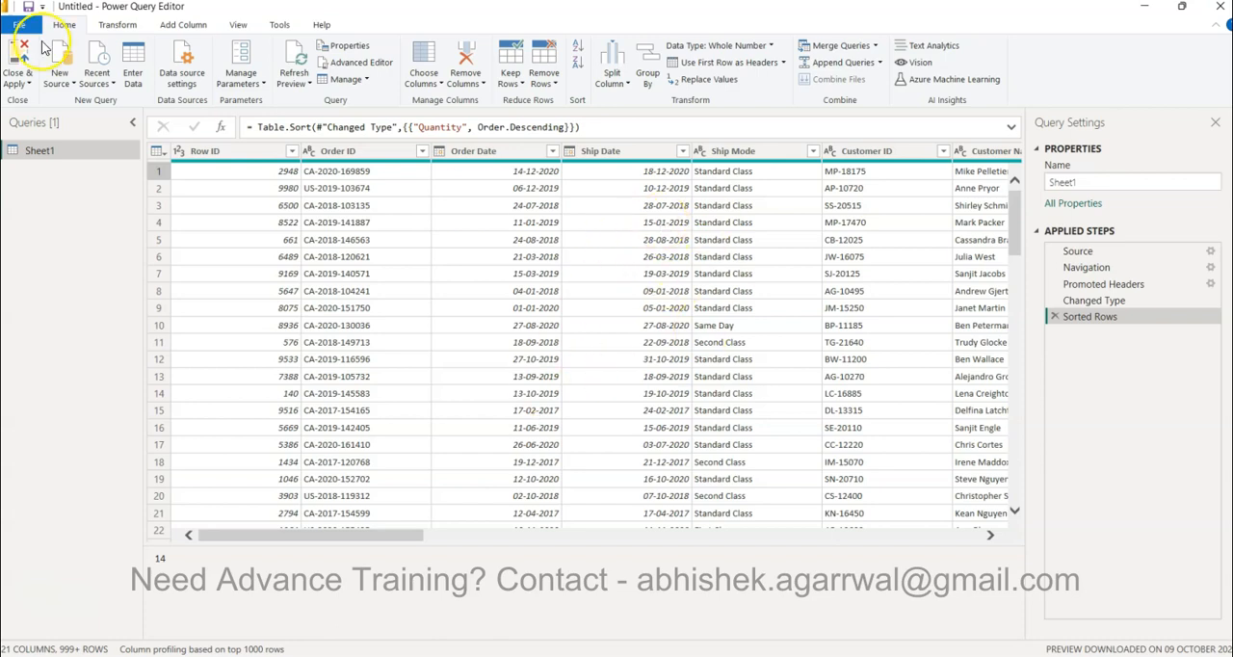
click(14, 63)
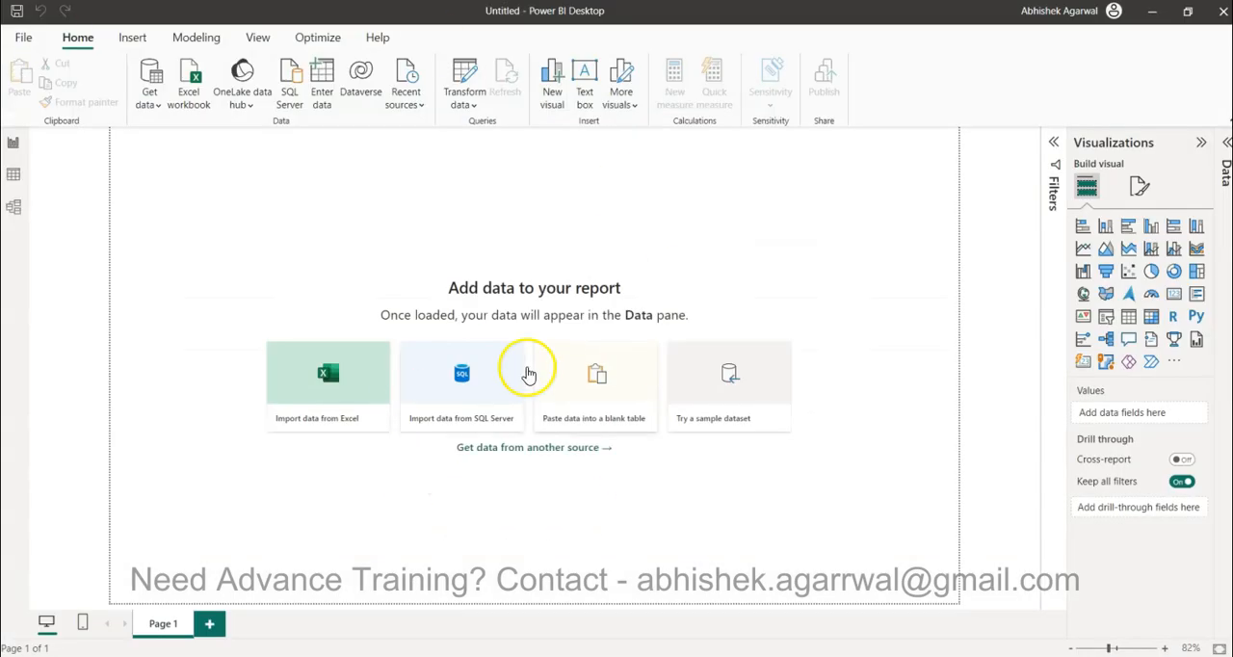